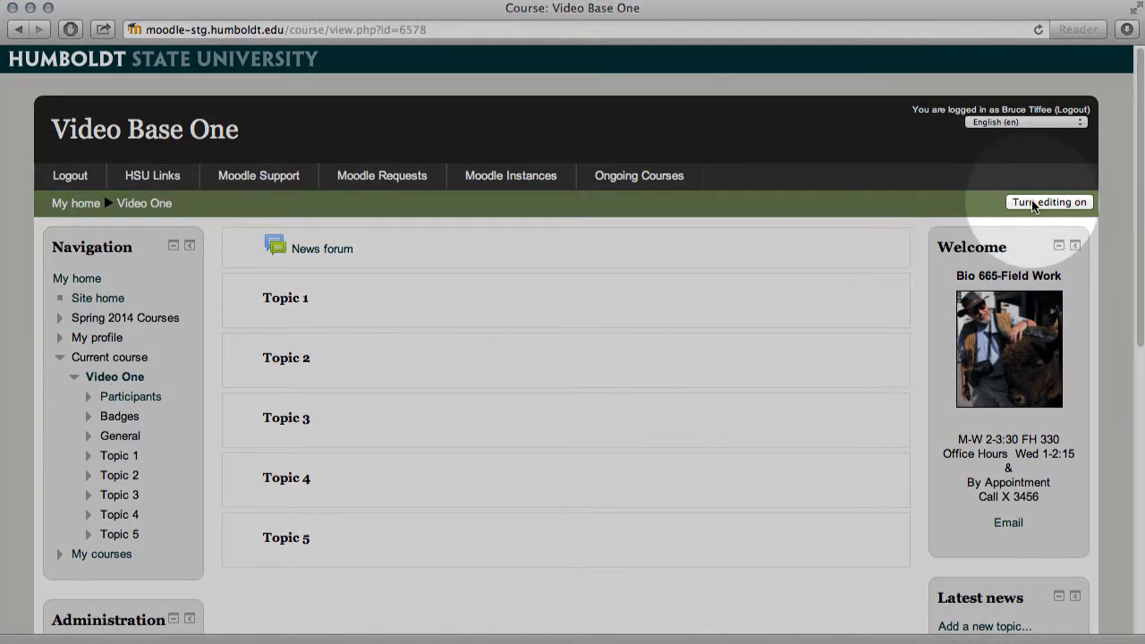
Turn on course editing and add an Assignment activity to the section that holds the News forum.
click(1033, 204)
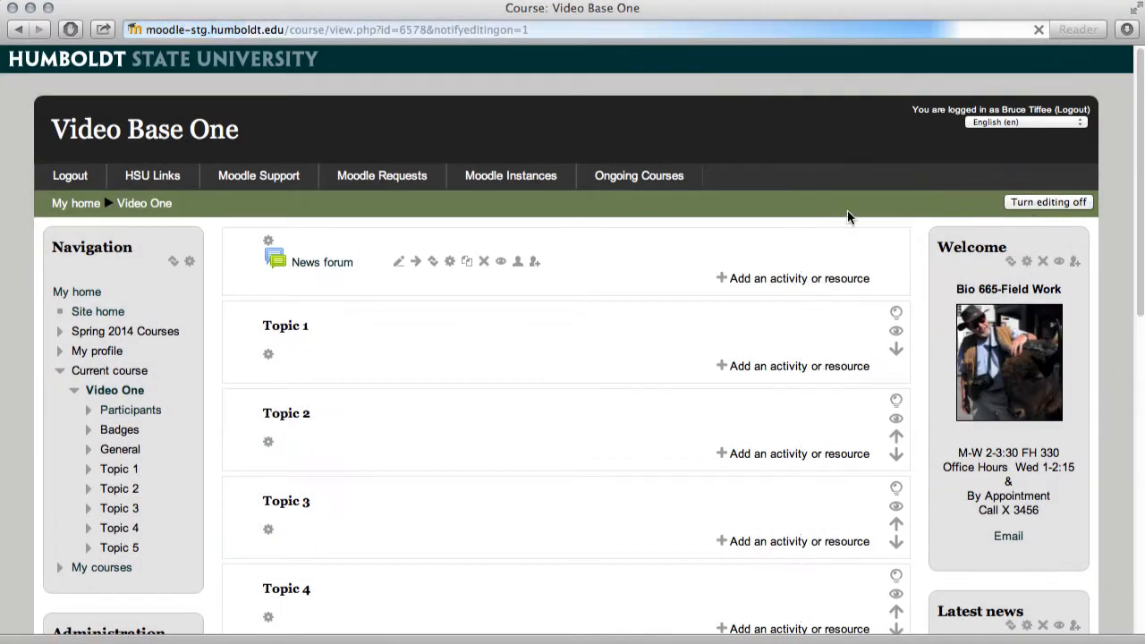
click(797, 280)
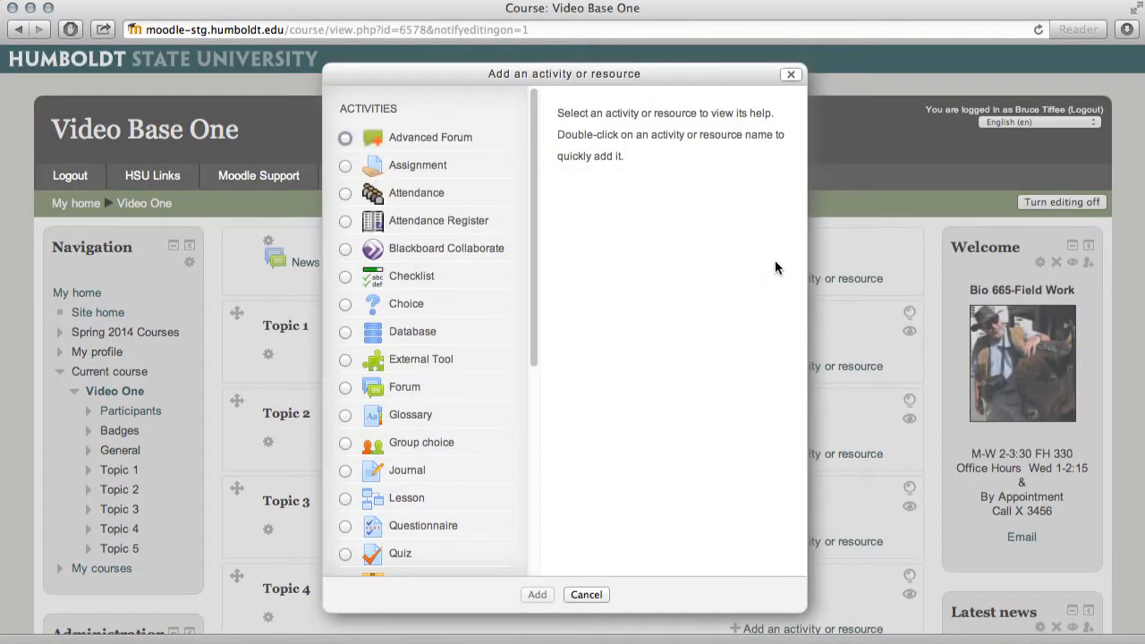
click(346, 167)
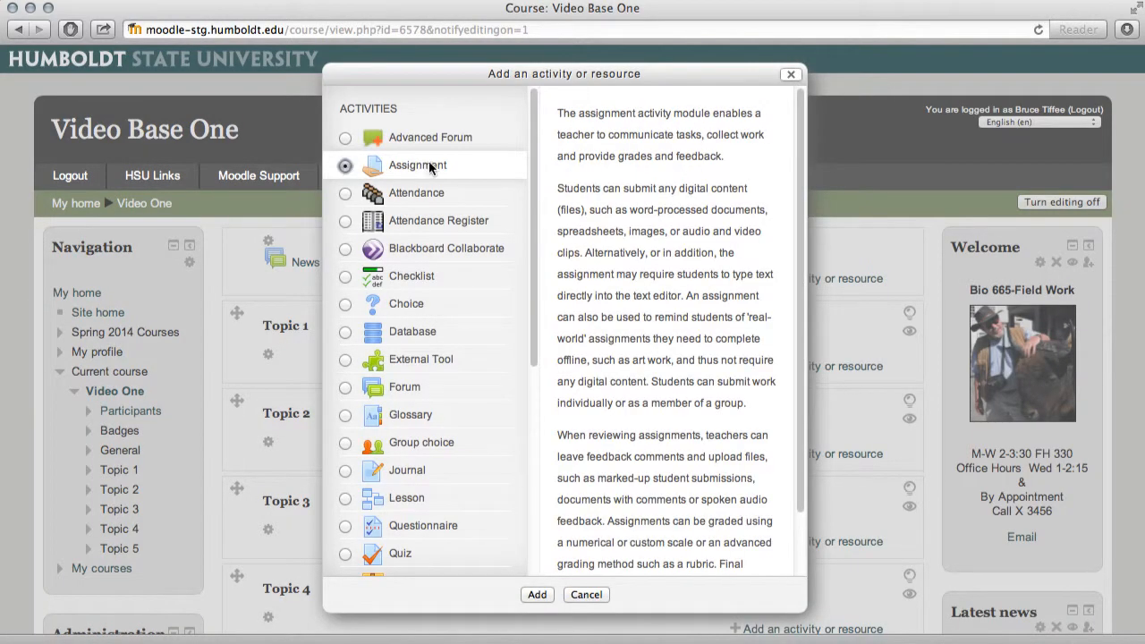
scroll(577, 325, down, 2)
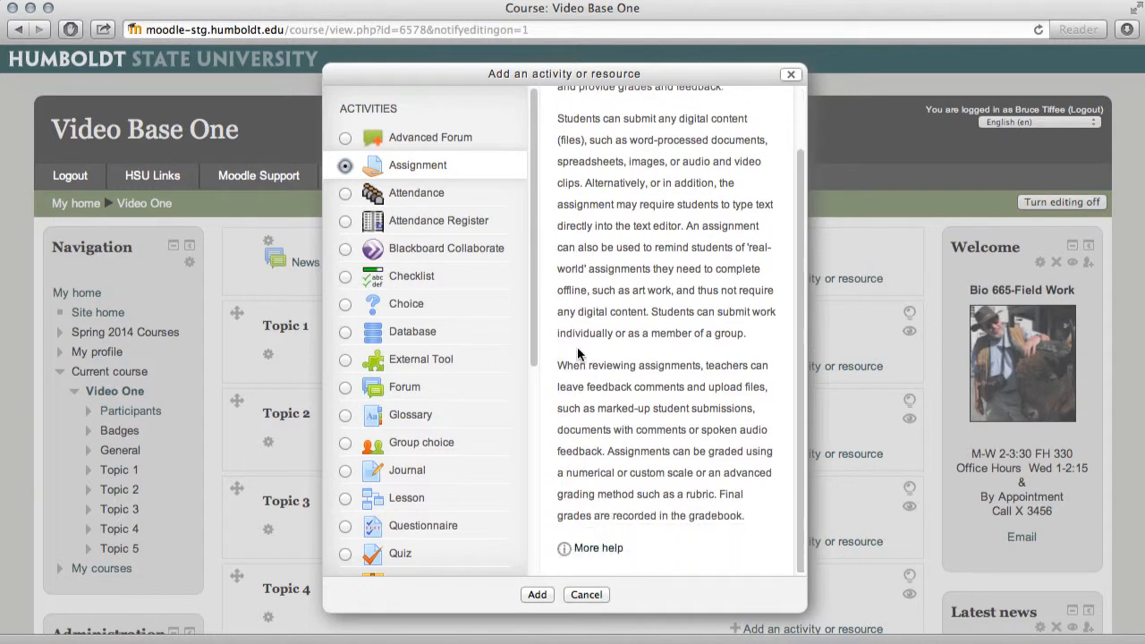
click(534, 596)
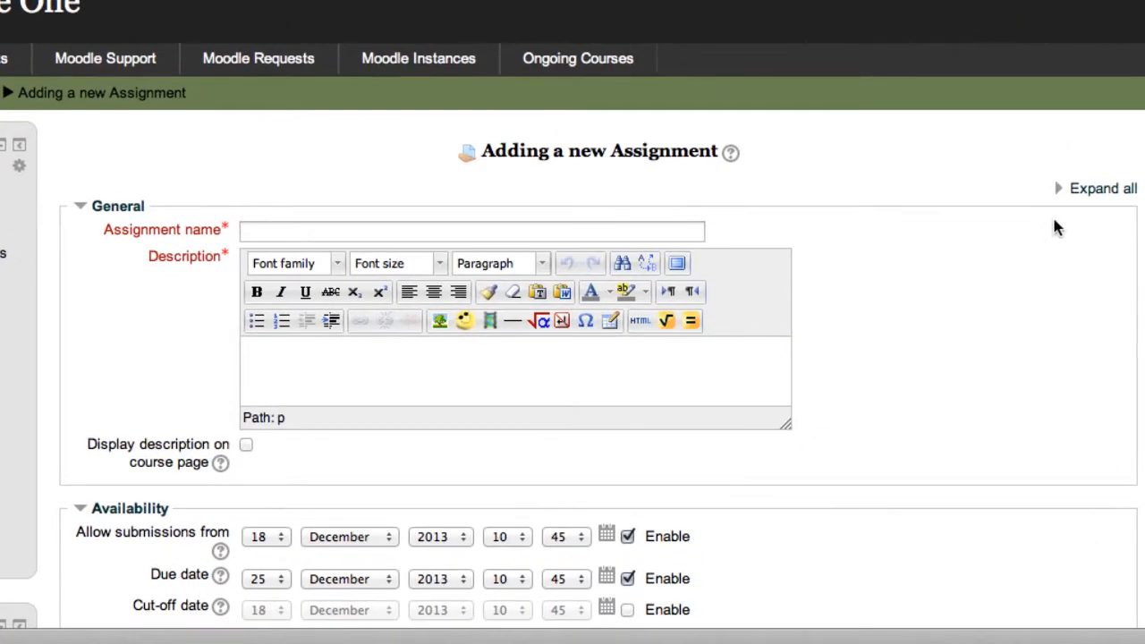
Name the assignment "Chapter 1", enter the description "Interesting stuff to know." and set the description to display on the course page.
click(1093, 190)
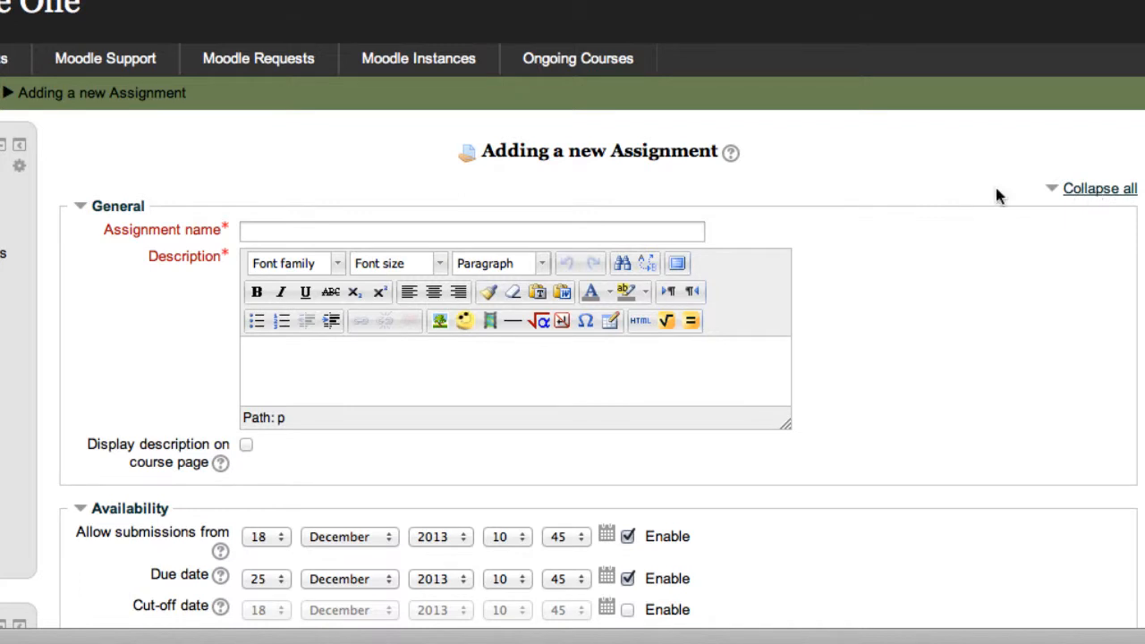
click(388, 235)
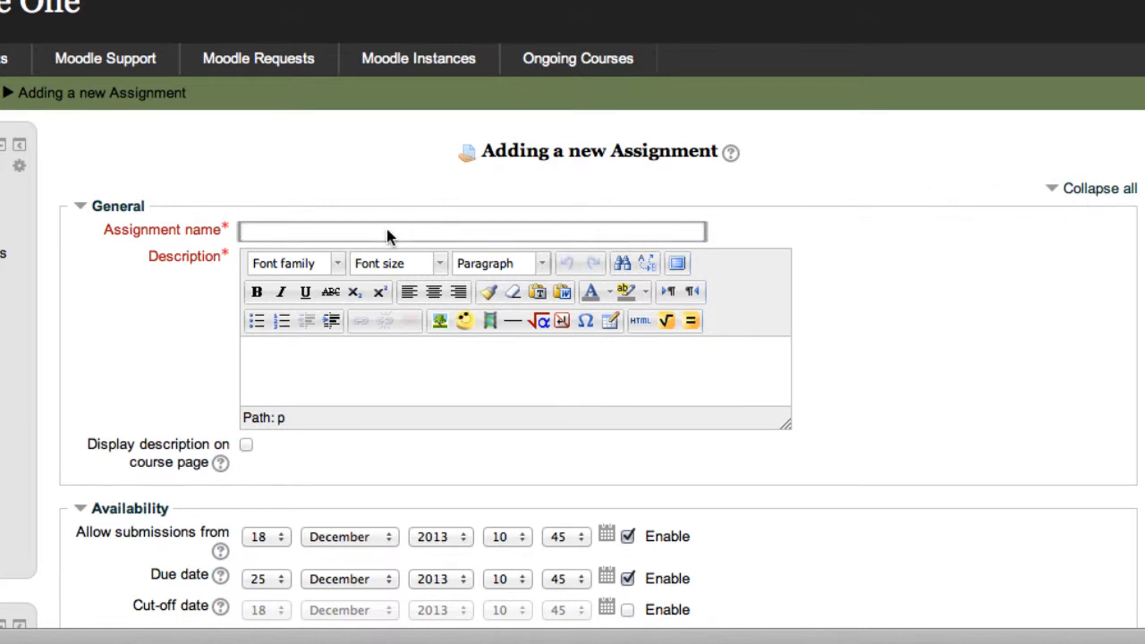
text(Chapter 1)
click(568, 356)
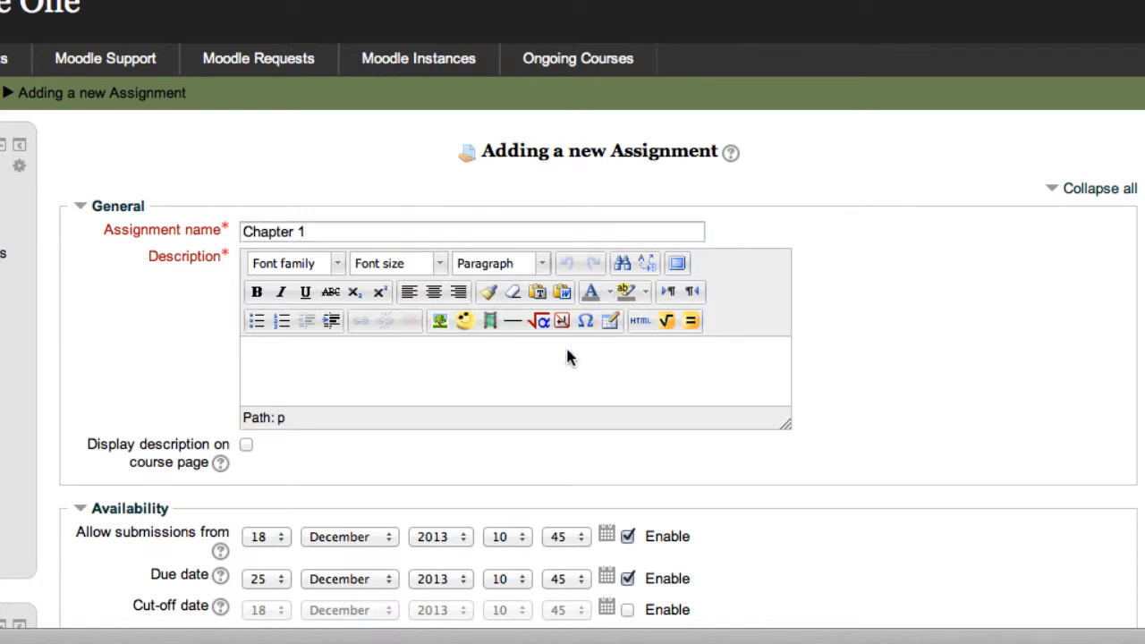
text(Interesting s)
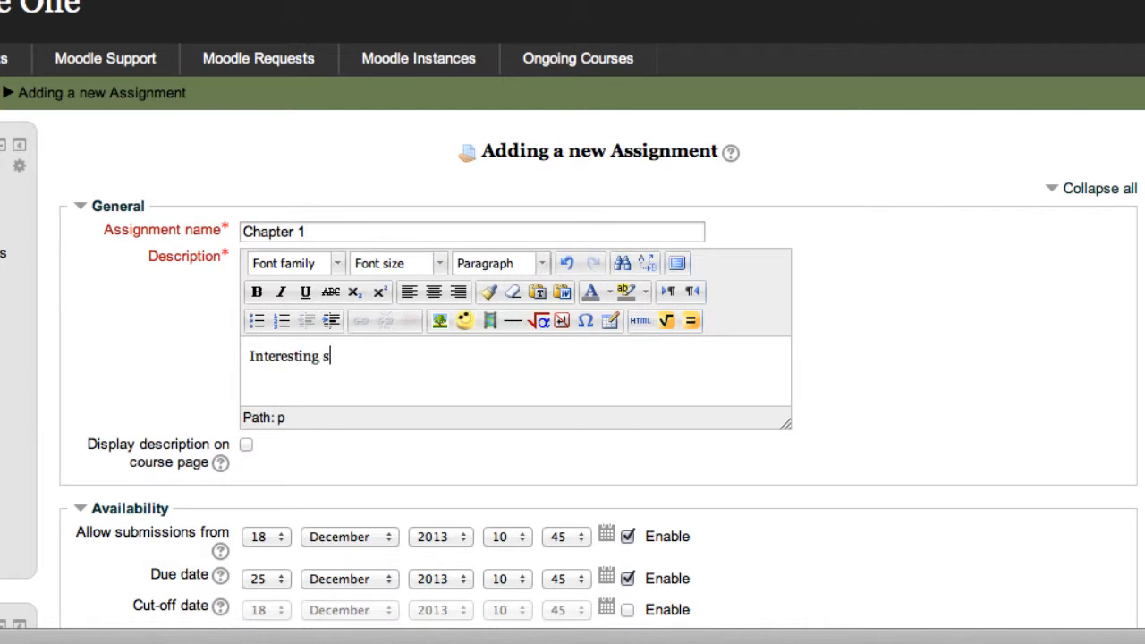
text(tuff to know.)
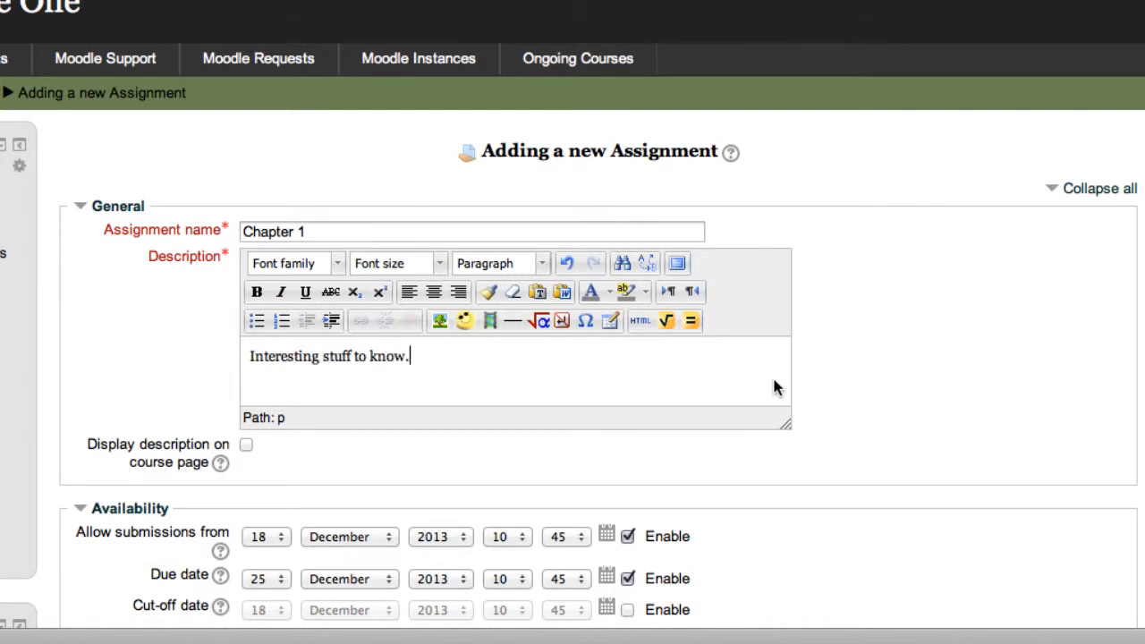
scroll(775, 381, down, 1)
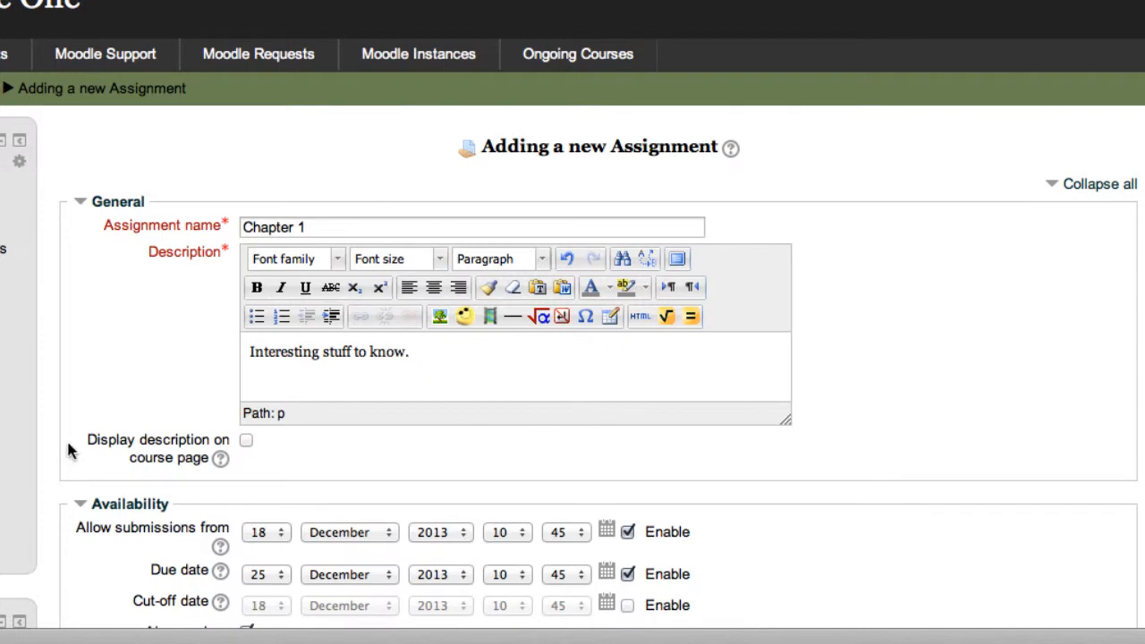
click(246, 440)
Collapse and re-expand the Availability section, the General section and the whole set of form sections.
scroll(263, 438, down, 2)
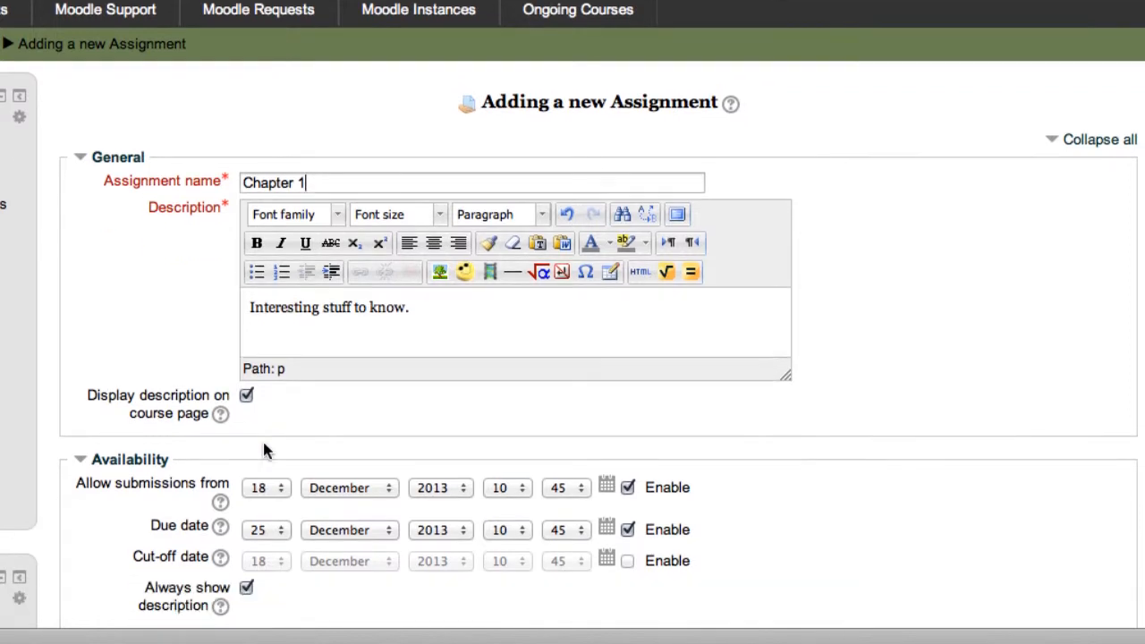
scroll(152, 452, down, 2)
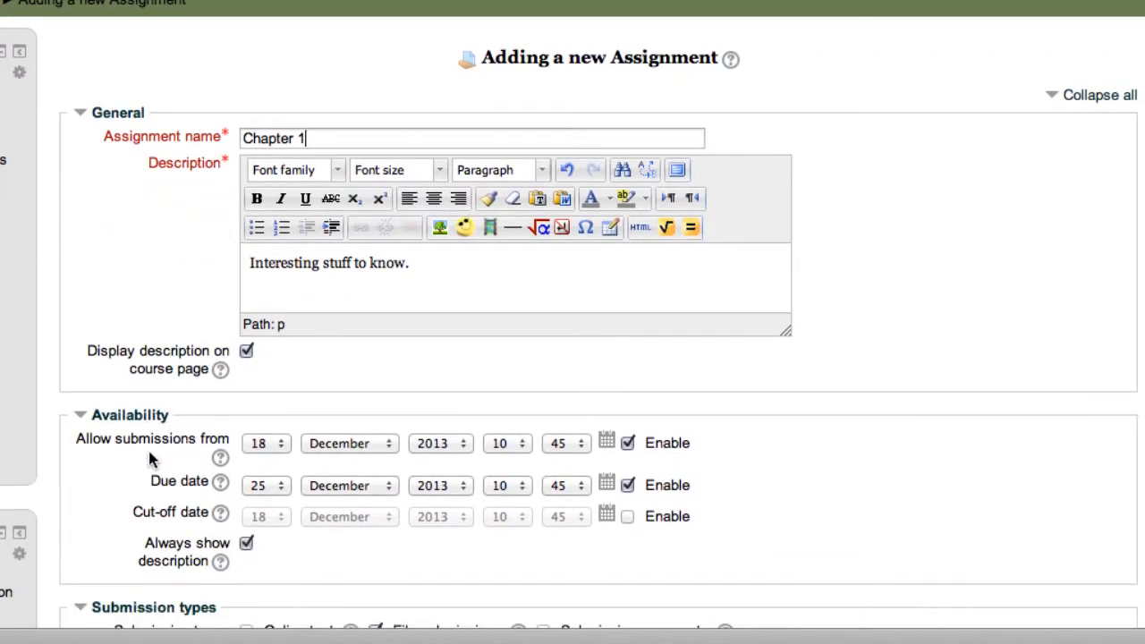
click(148, 401)
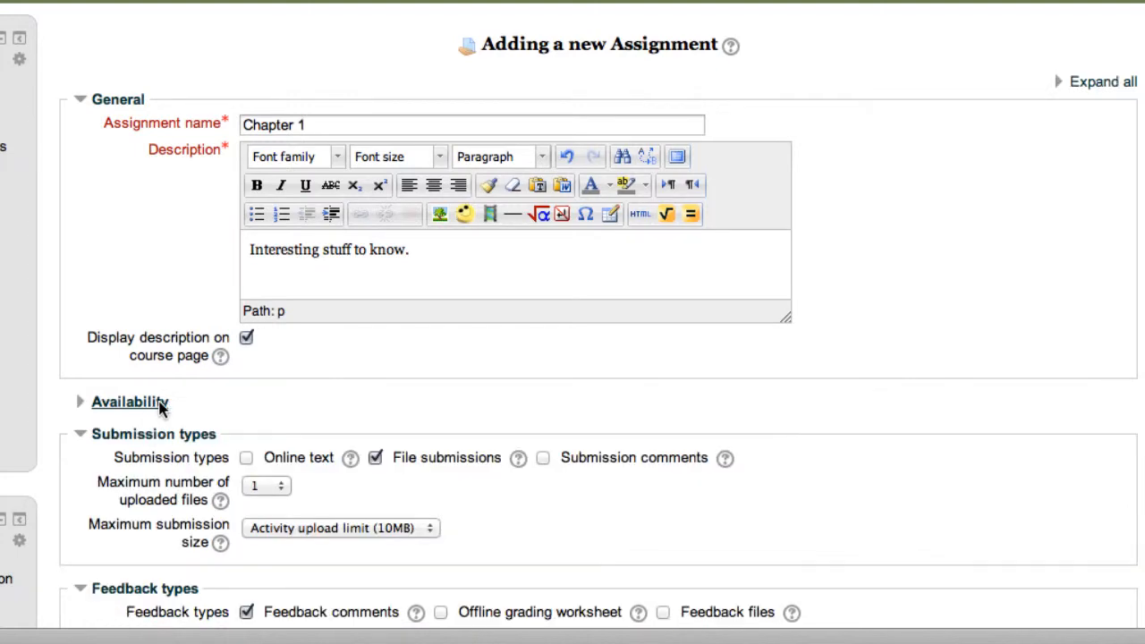
click(148, 401)
click(1126, 86)
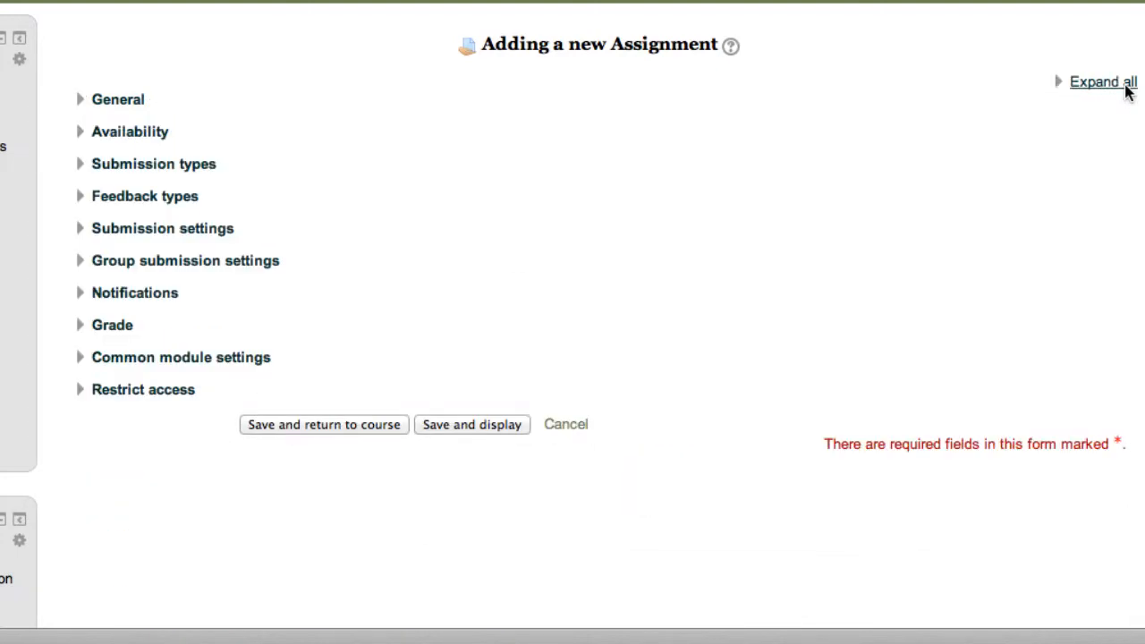
click(1126, 86)
click(1127, 86)
click(119, 99)
click(118, 98)
click(1101, 82)
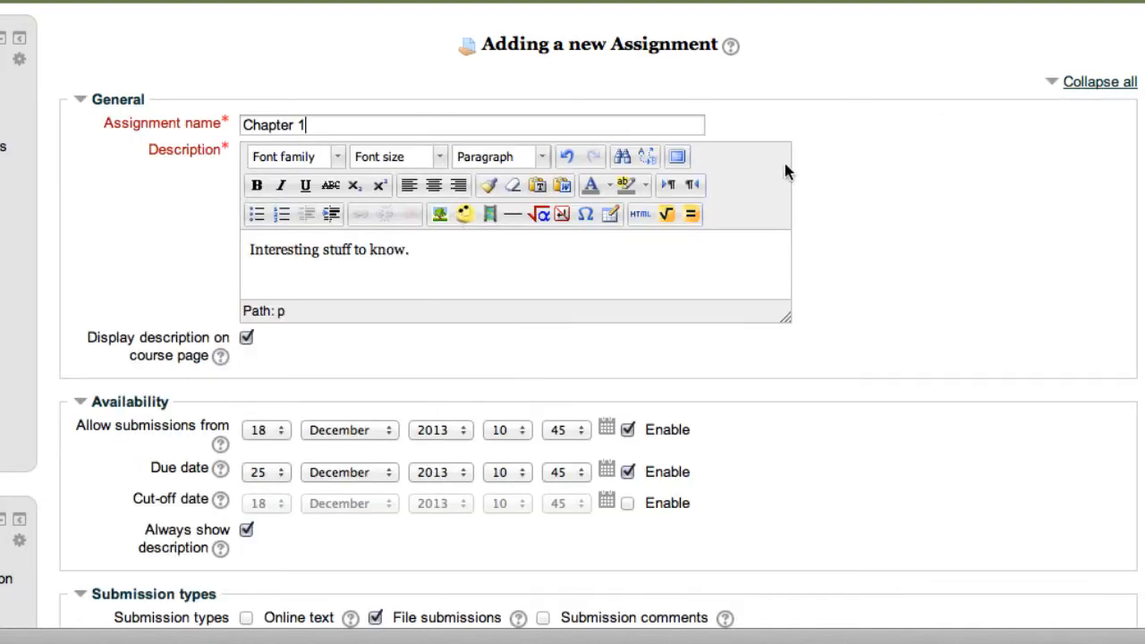
Enable the cut-off date with its hour set to 14, and disable the due date.
scroll(179, 465, down, 1)
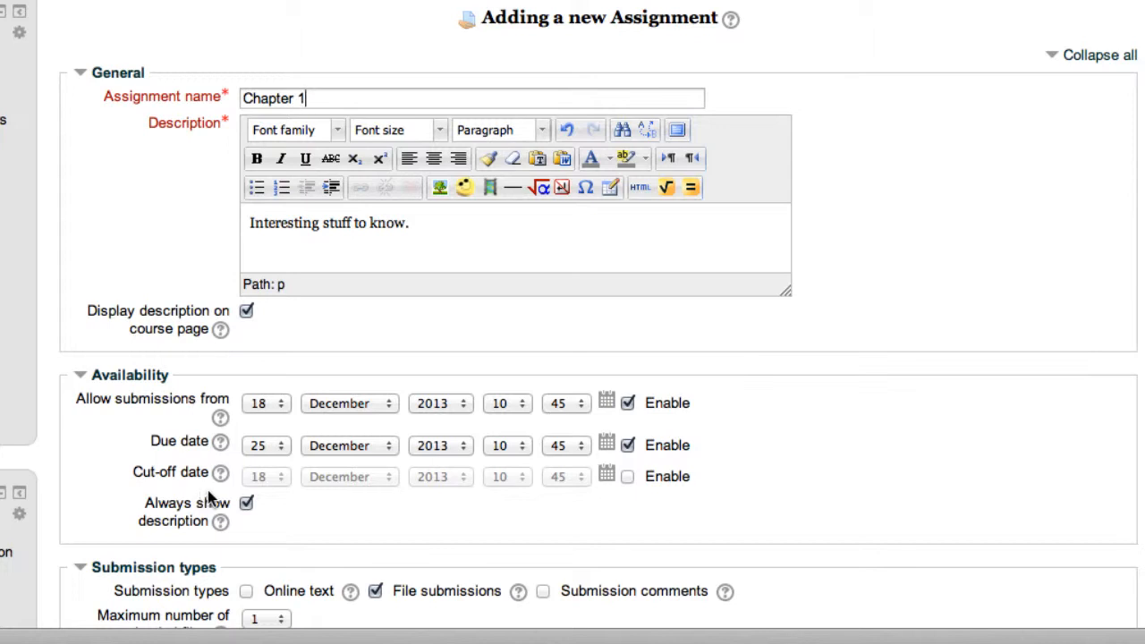
click(628, 477)
click(523, 478)
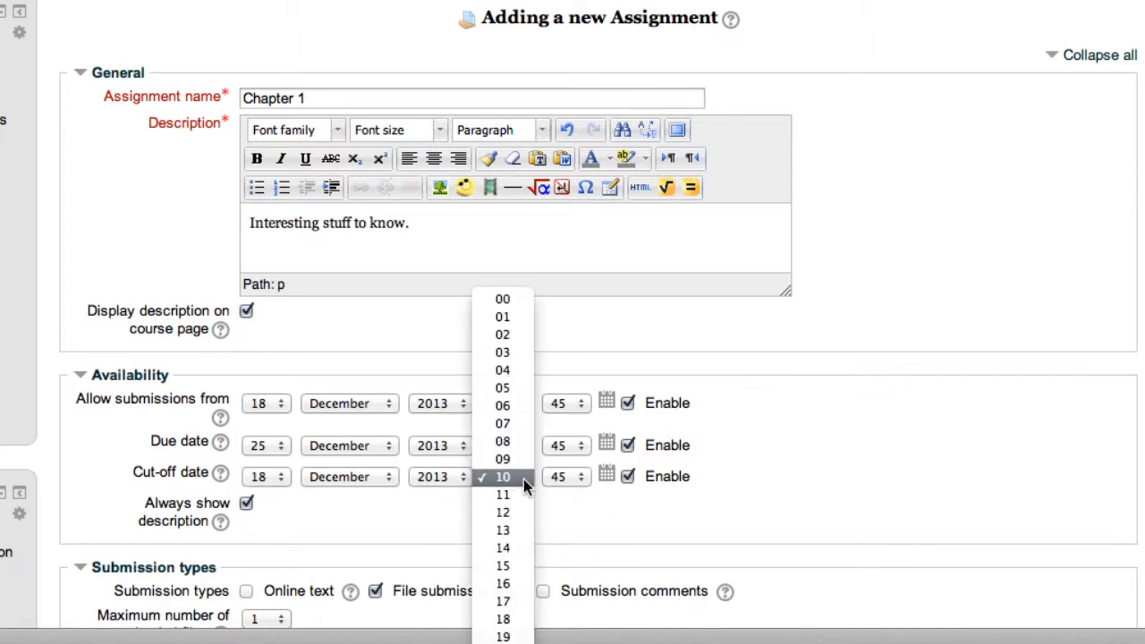
click(503, 548)
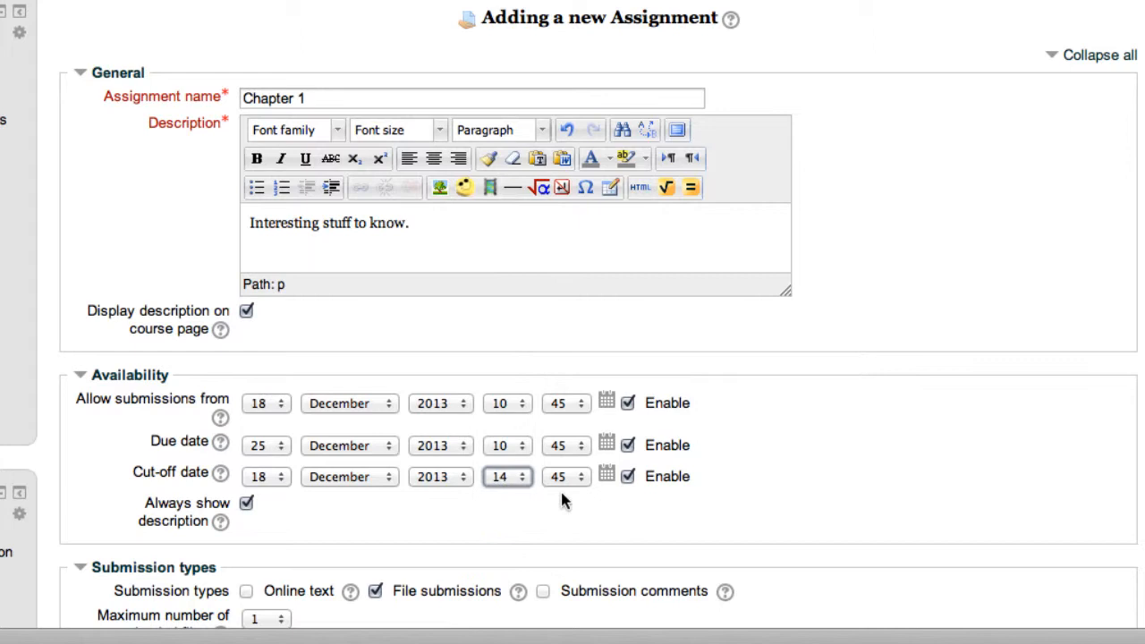
click(628, 445)
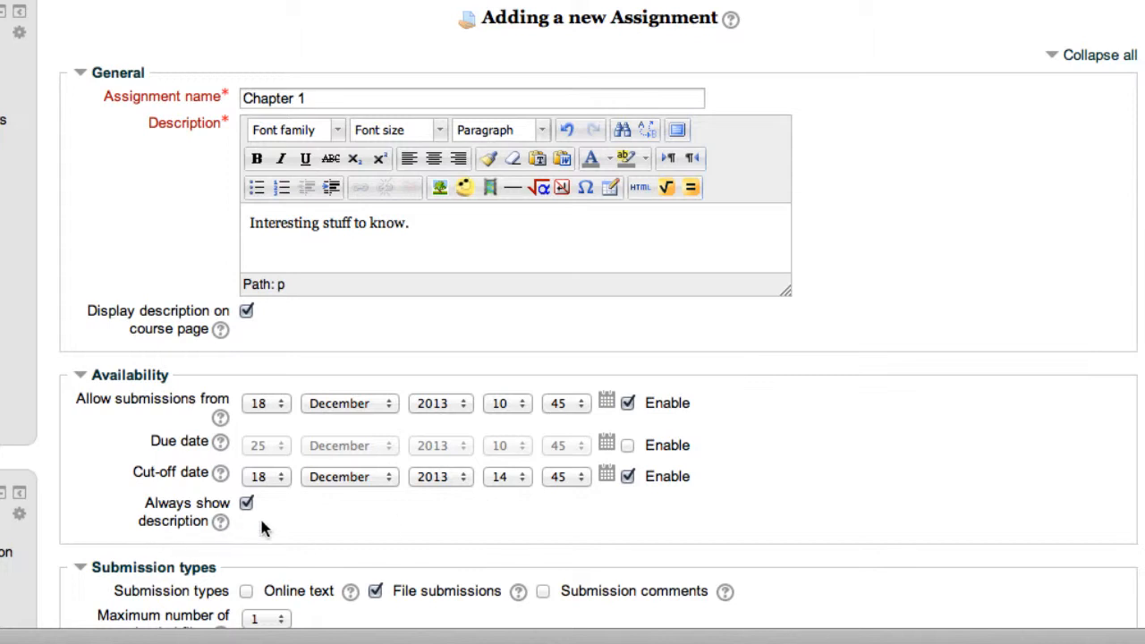
Examine the choices for maximum number of uploaded files and maximum submission size, and try switching File submissions off and back on.
scroll(262, 528, down, 10)
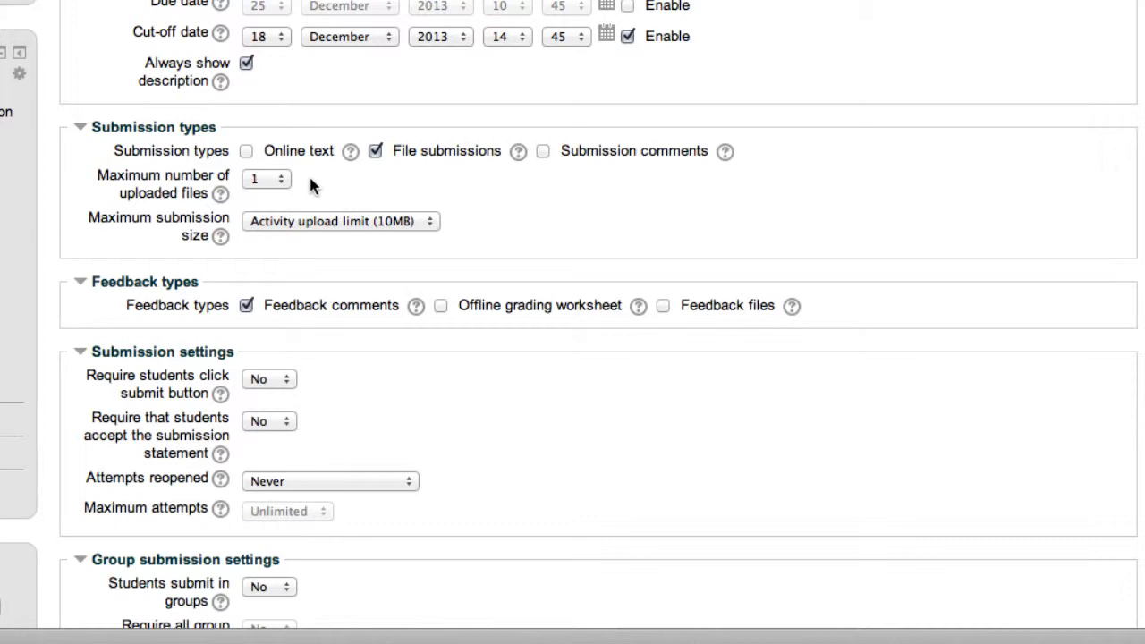
click(285, 179)
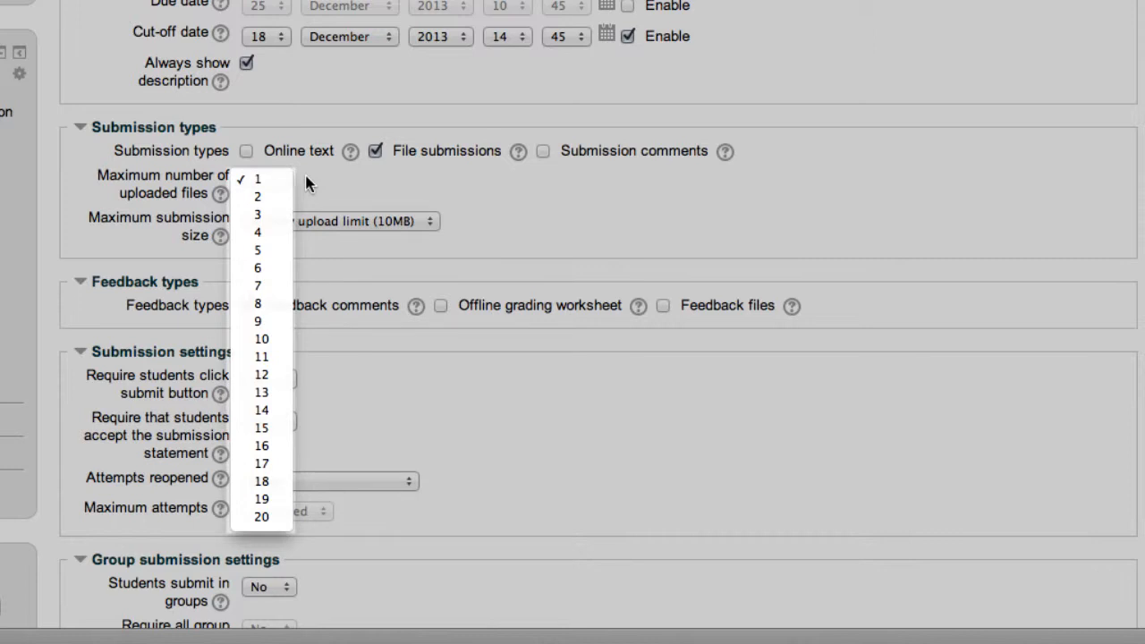
click(306, 184)
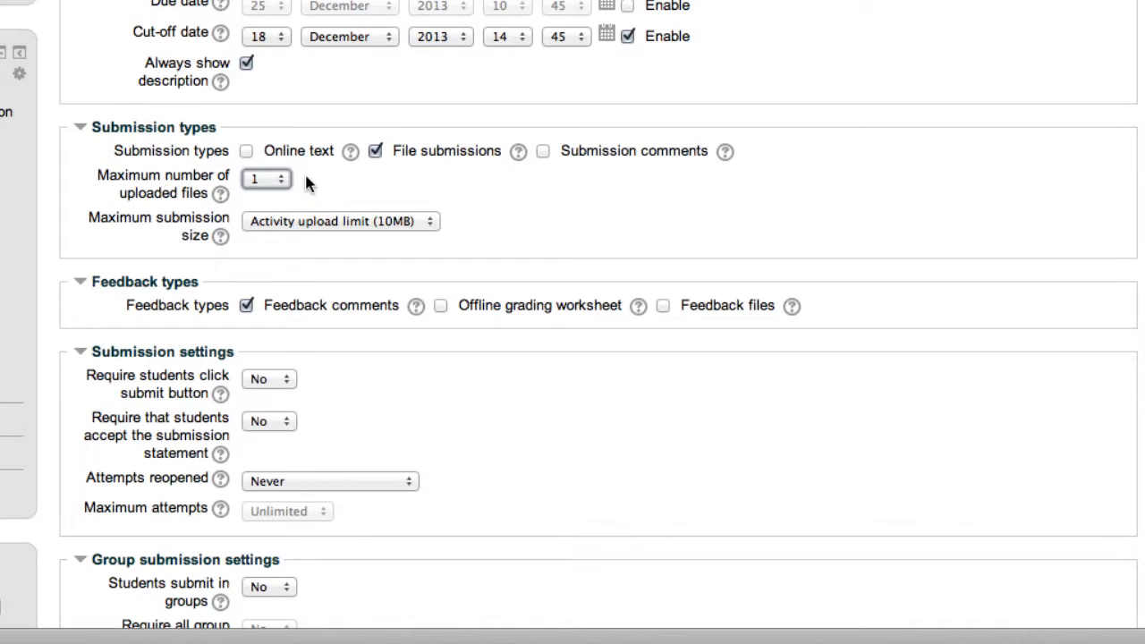
click(387, 224)
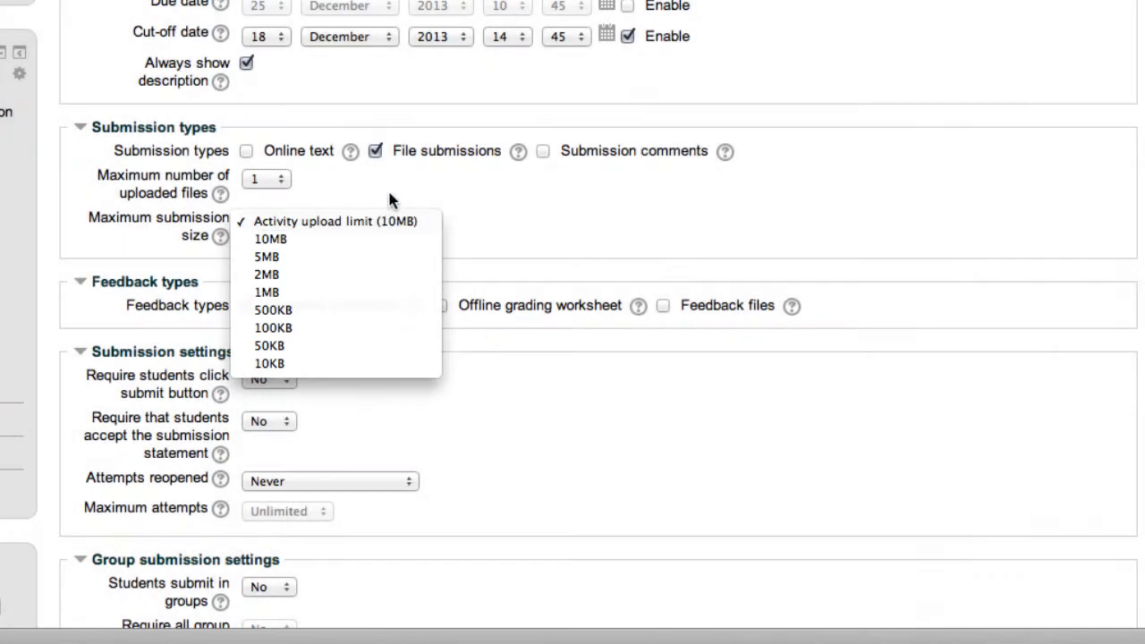
click(387, 188)
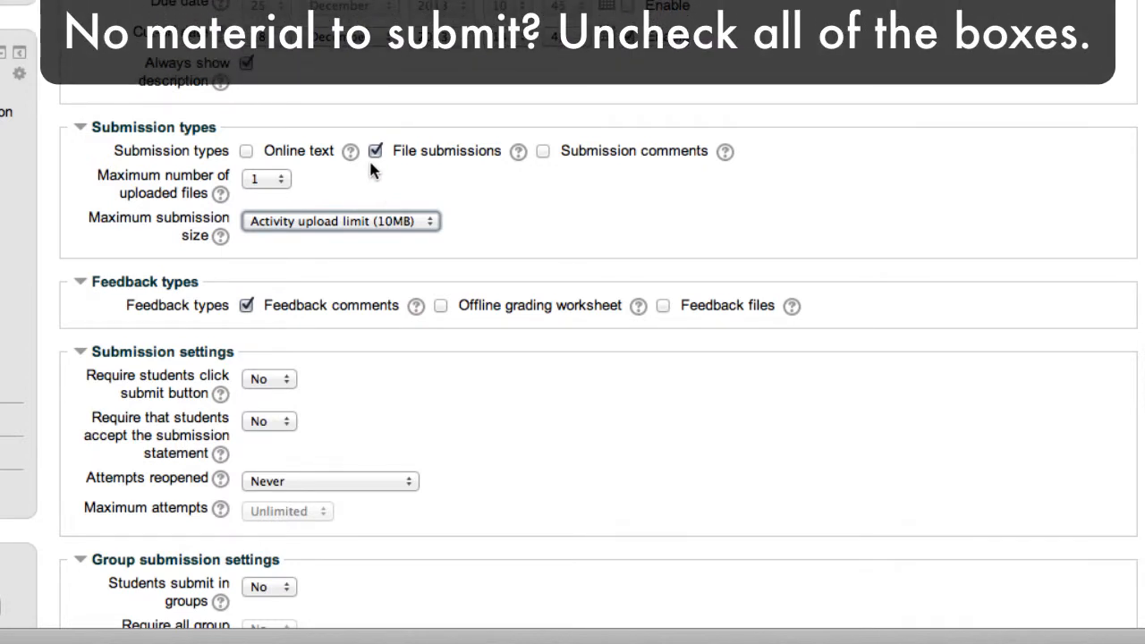
click(375, 152)
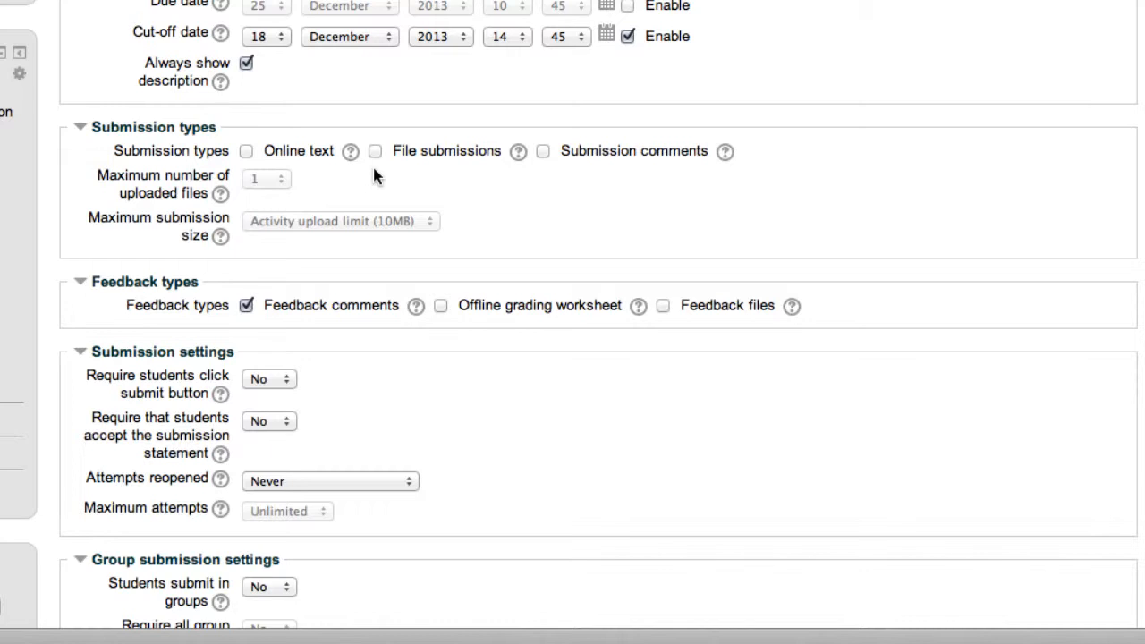
click(375, 150)
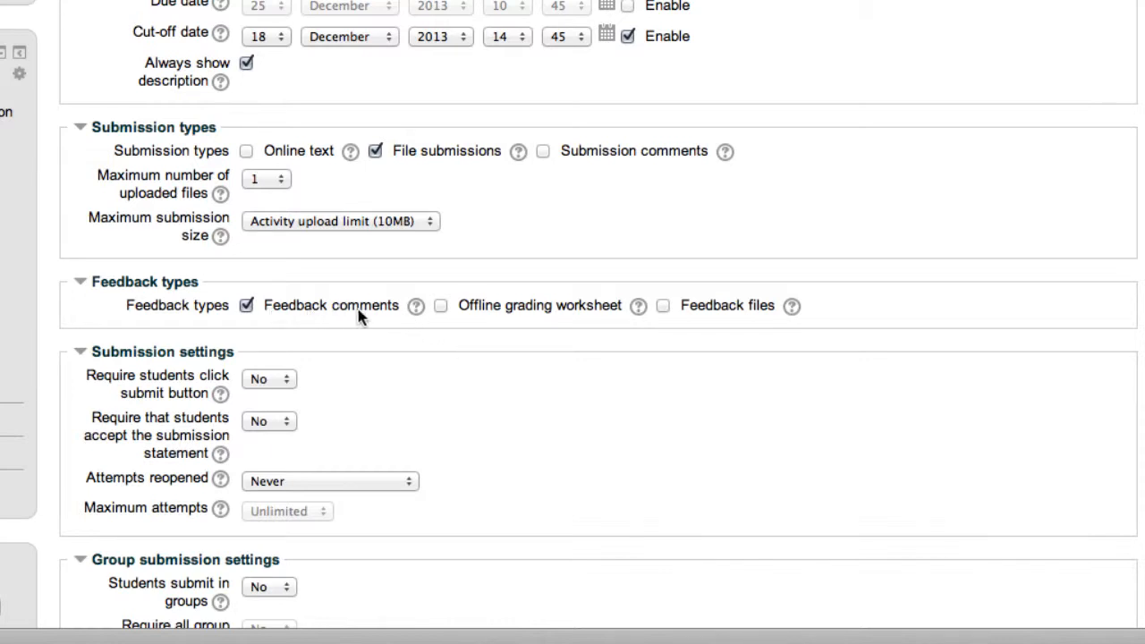
Examine the choices for requiring the submit button and the submission statement, and read the submission statement's help.
scroll(369, 324, down, 3)
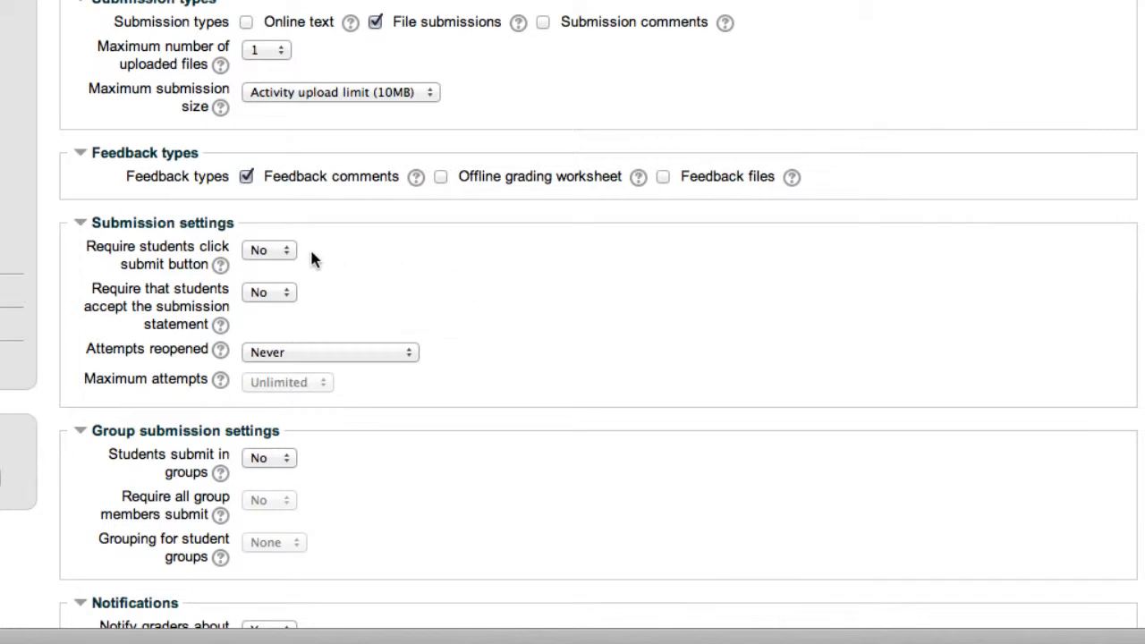
click(280, 251)
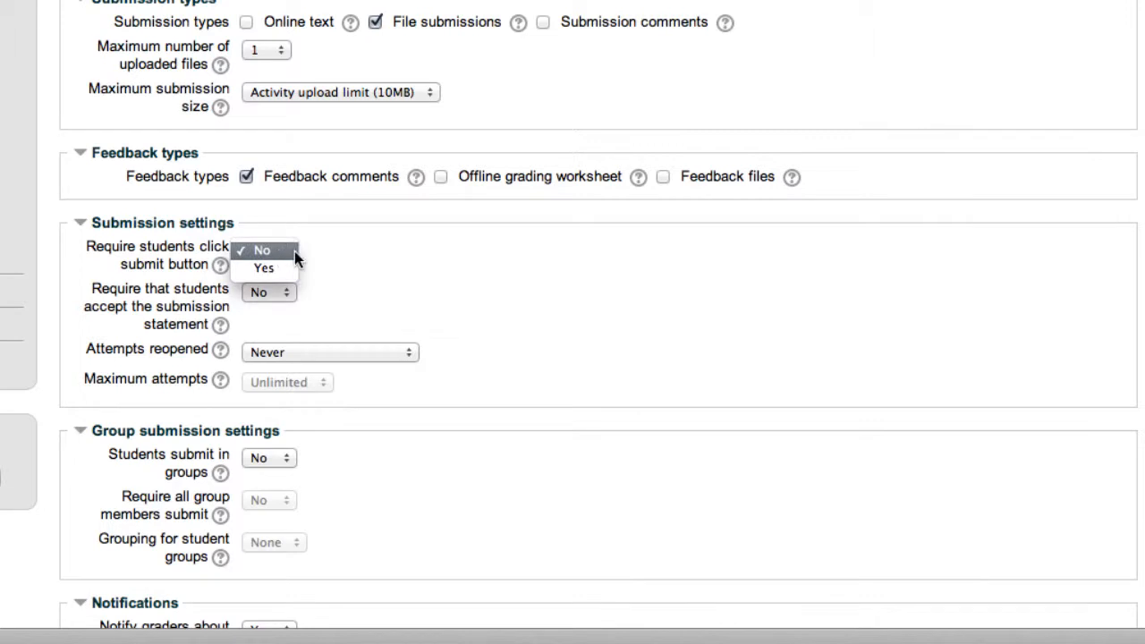
click(317, 253)
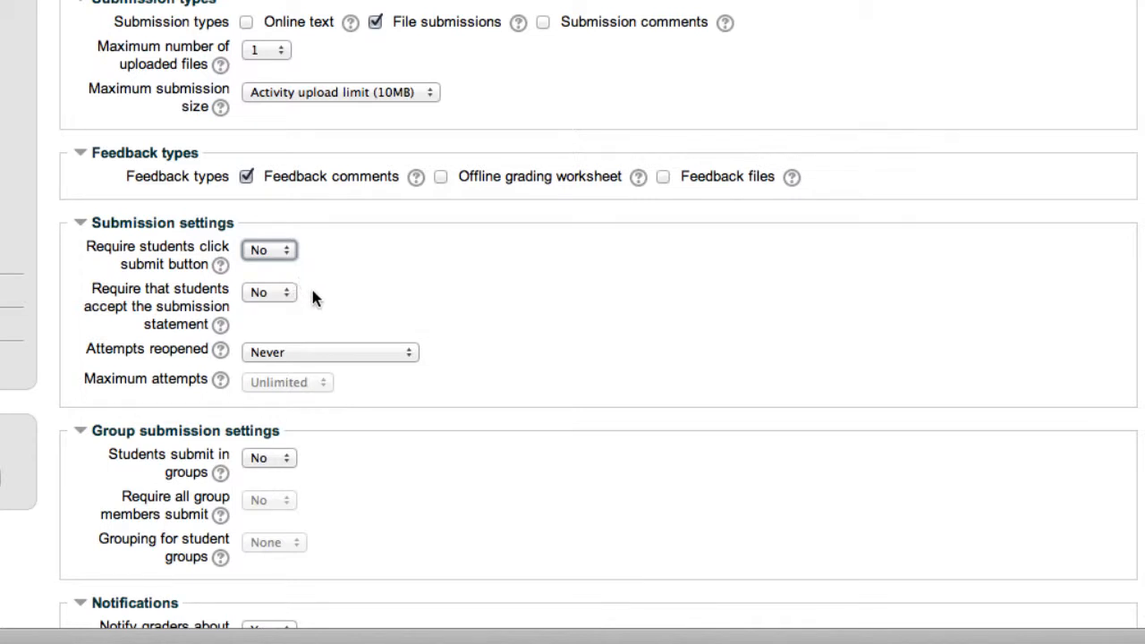
scroll(313, 298, down, 2)
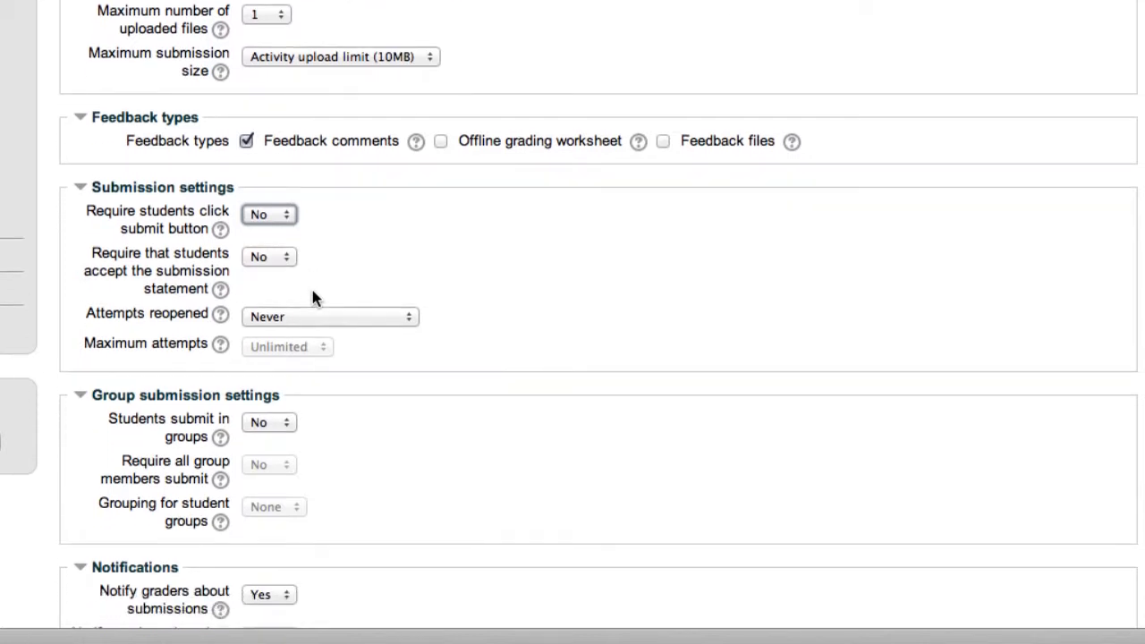
click(290, 257)
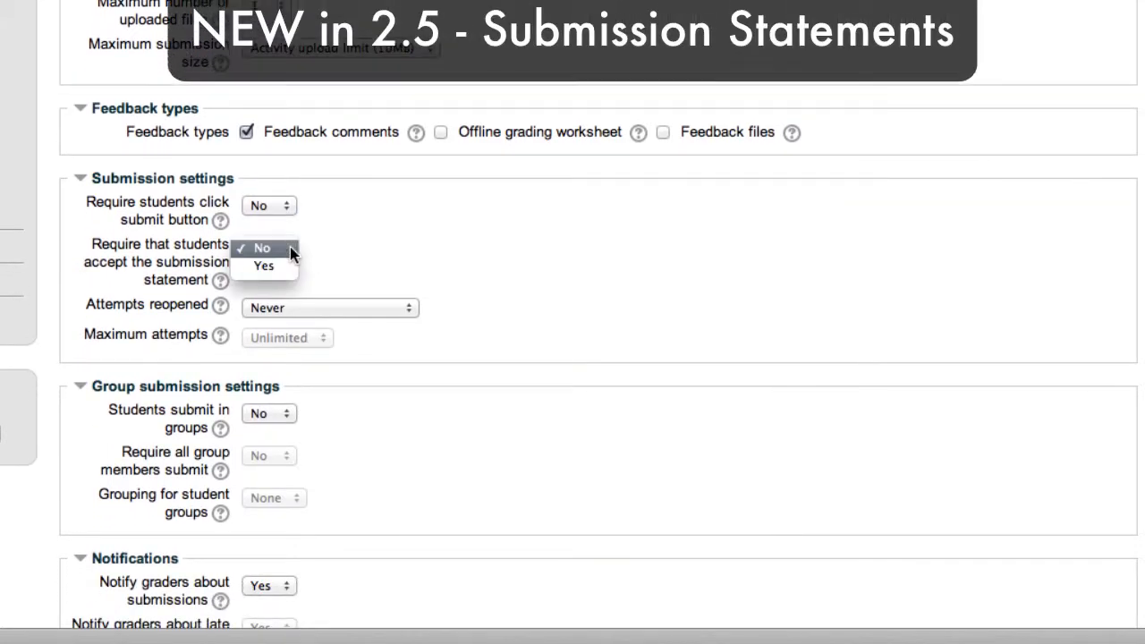
click(317, 246)
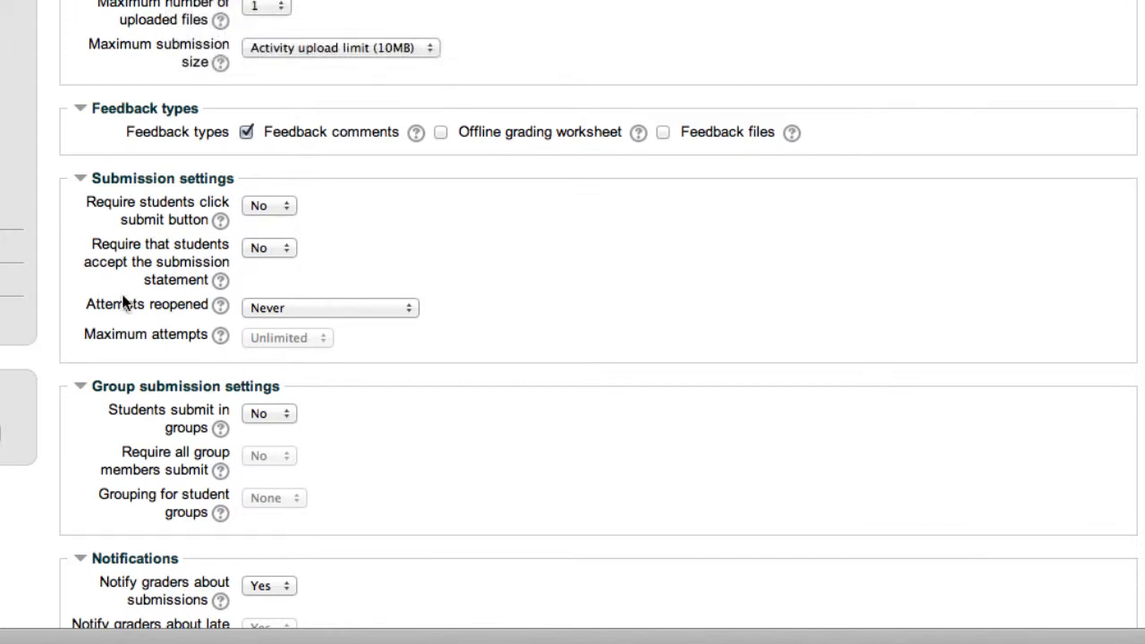
click(221, 281)
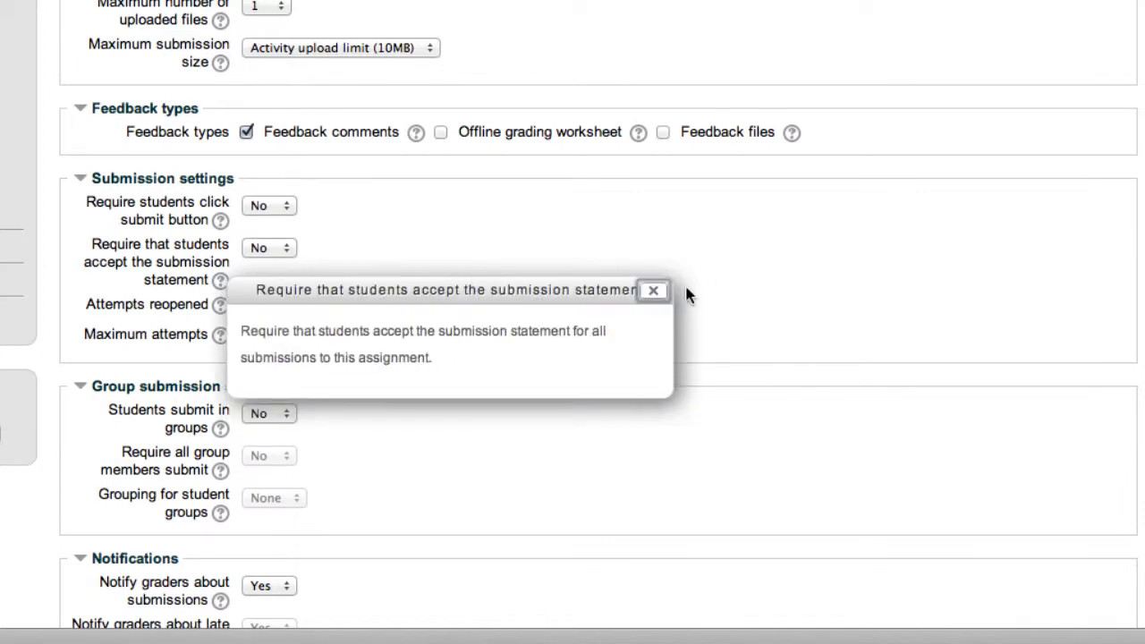
click(653, 290)
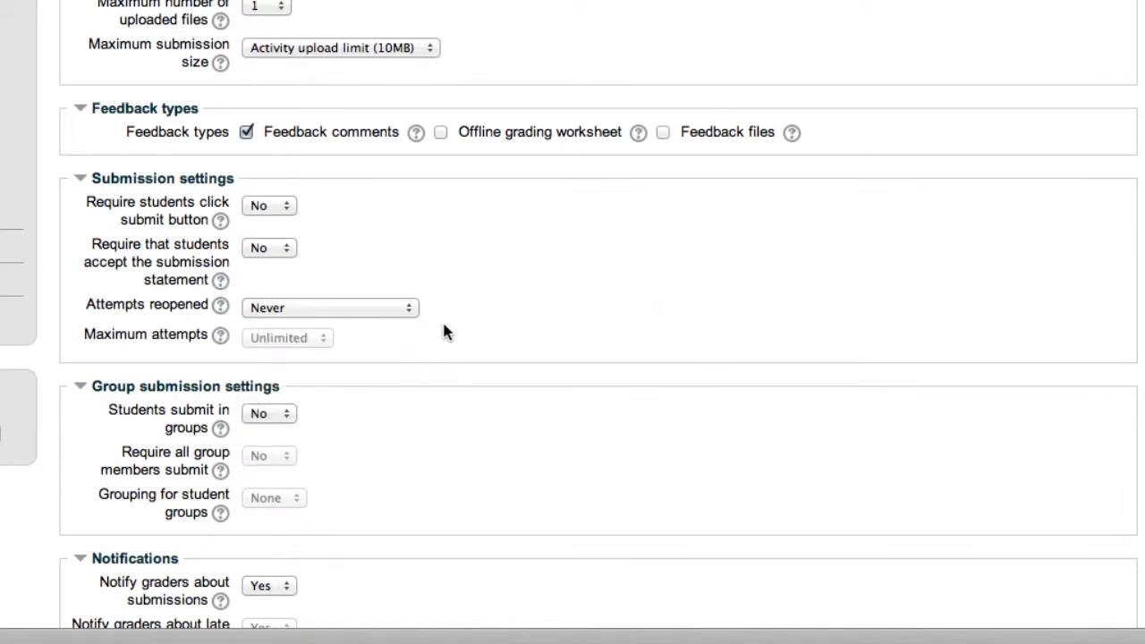
Examine the choices for reopening submission attempts in the submission settings.
click(392, 308)
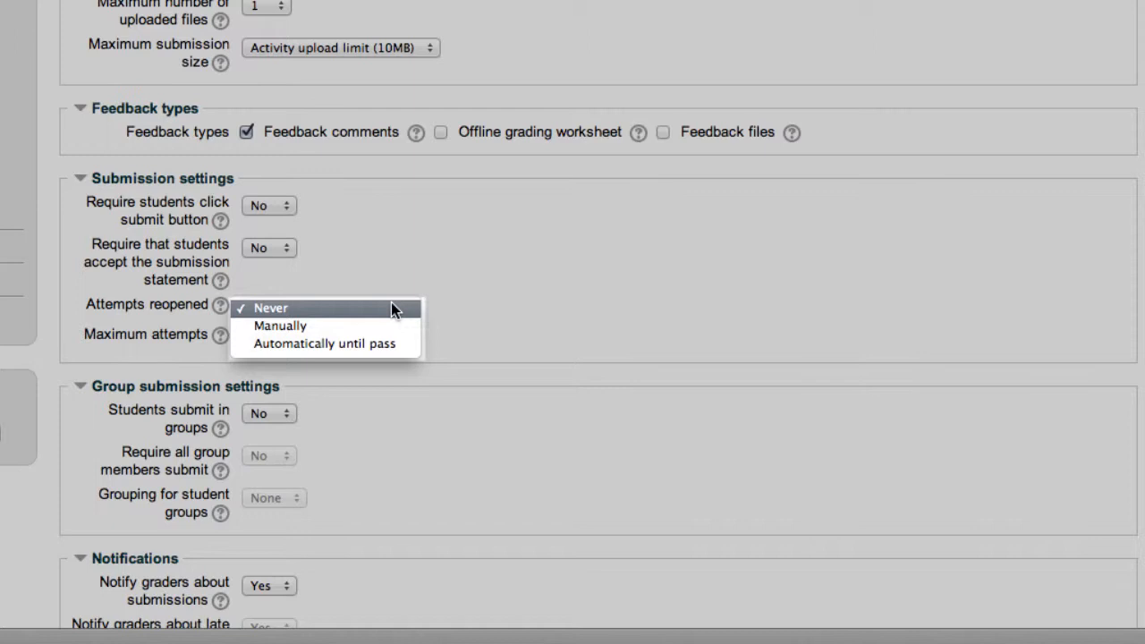
click(473, 281)
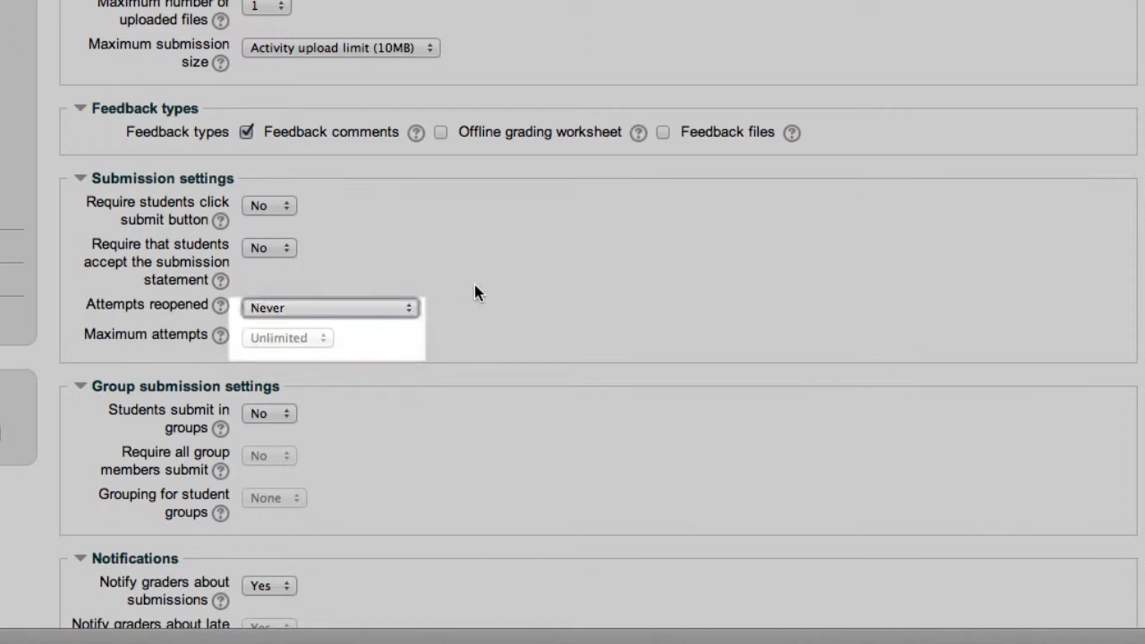
click(378, 307)
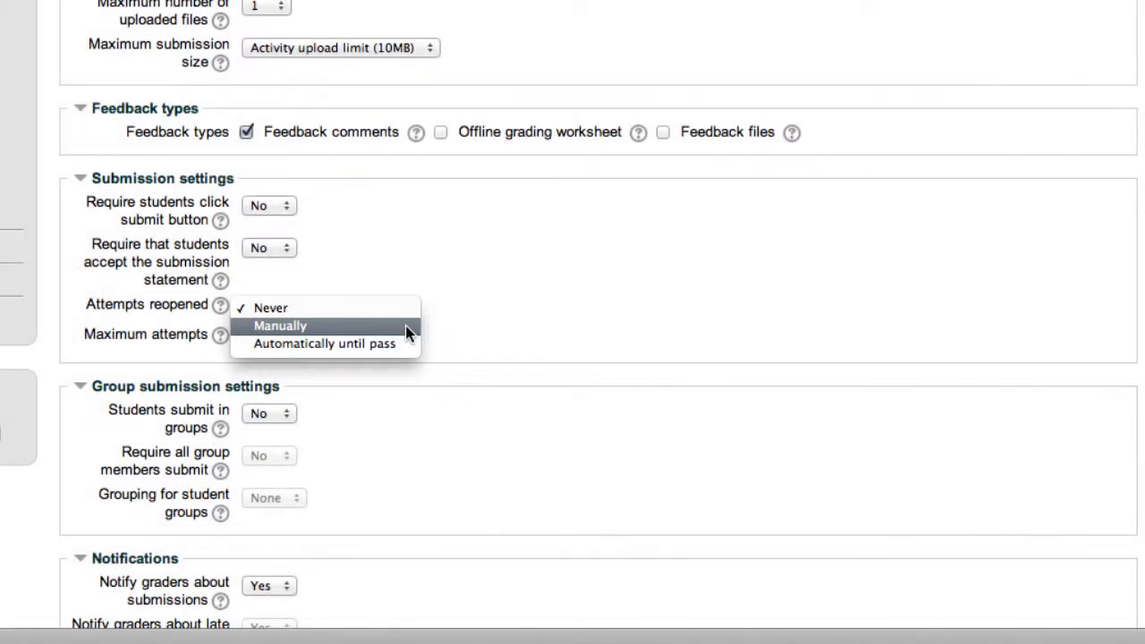
click(443, 316)
Set Students submit in groups to Yes and check the choices for the grouping for student groups.
scroll(446, 325, down, 2)
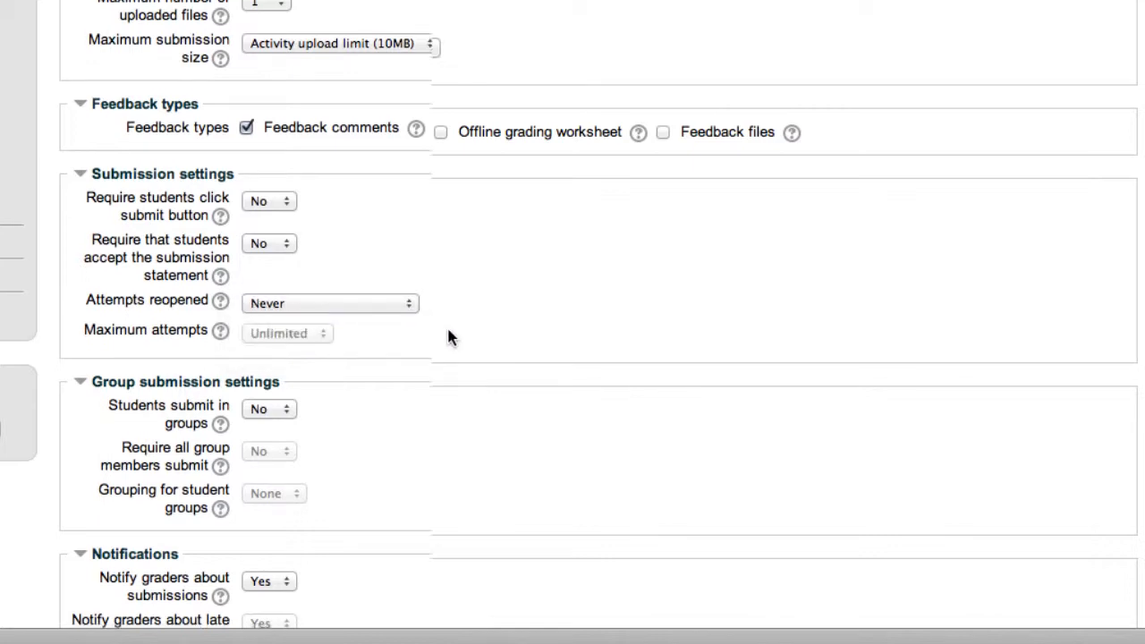
scroll(448, 336, down, 4)
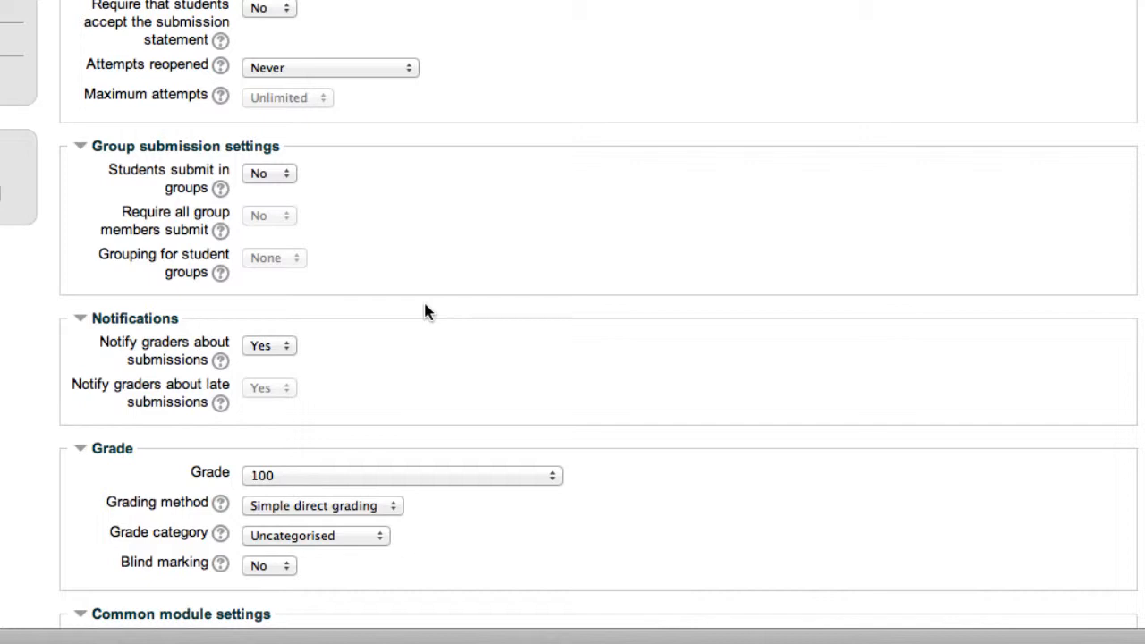
click(294, 177)
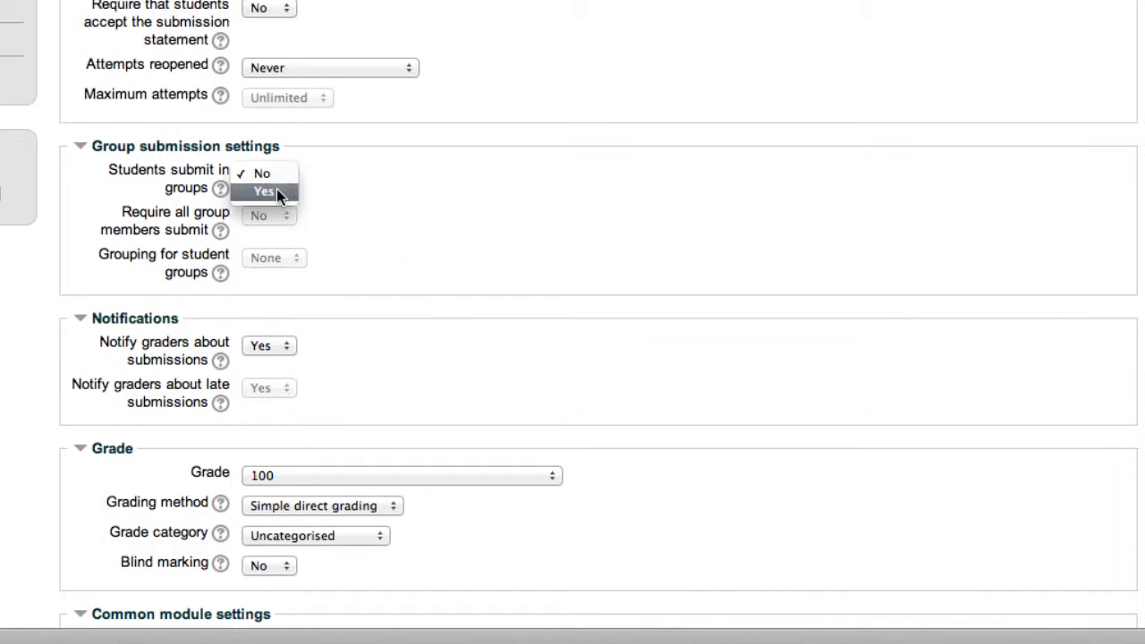
click(264, 192)
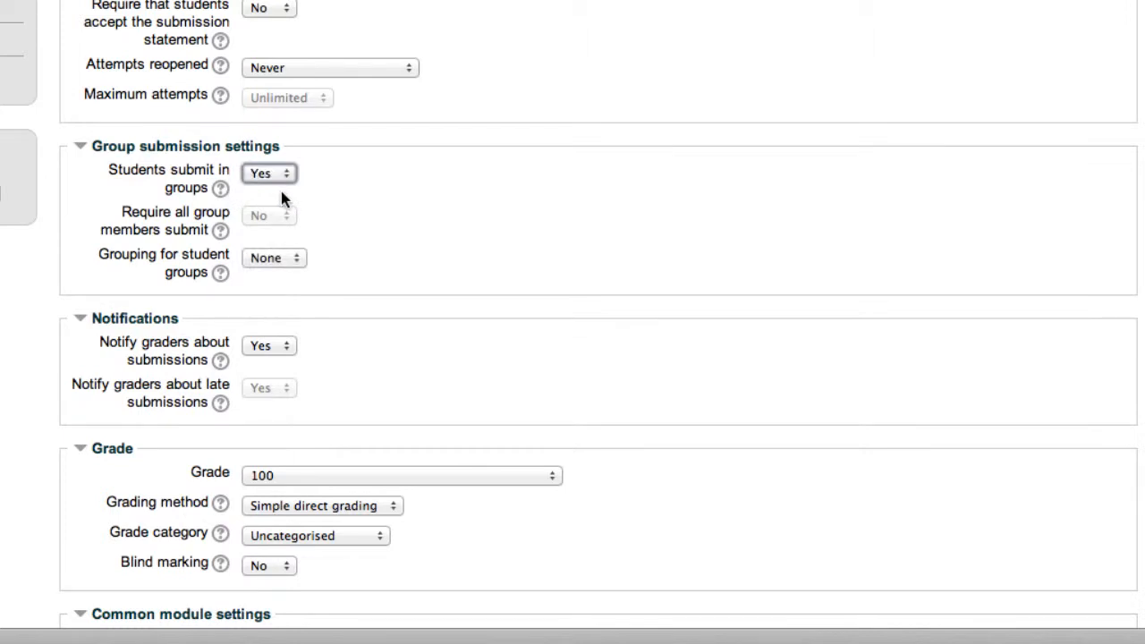
click(292, 255)
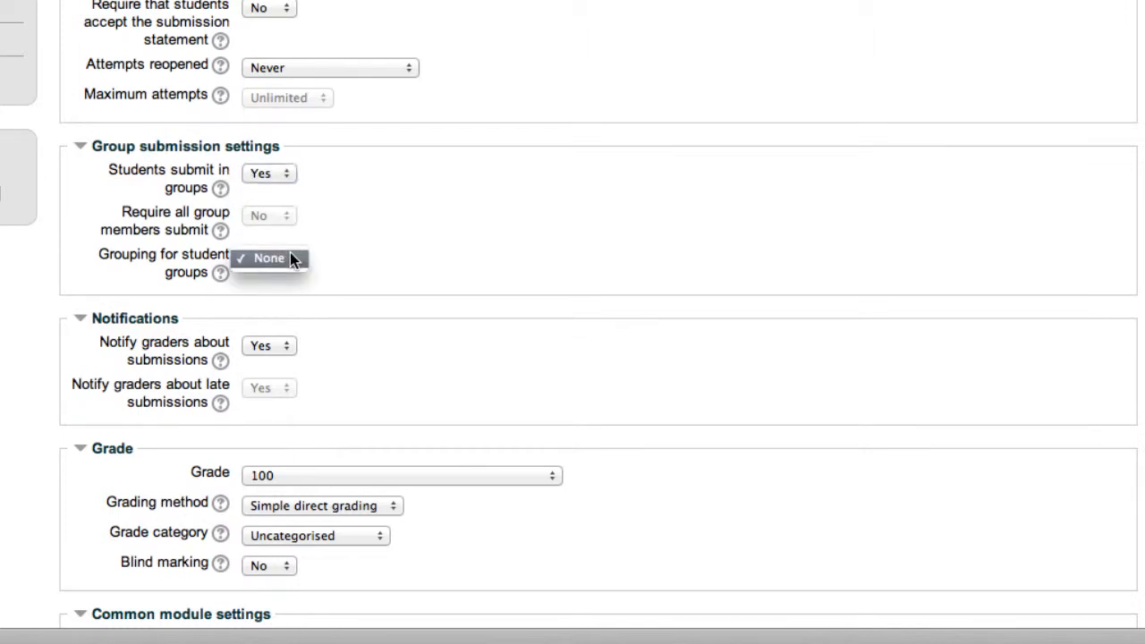
click(337, 241)
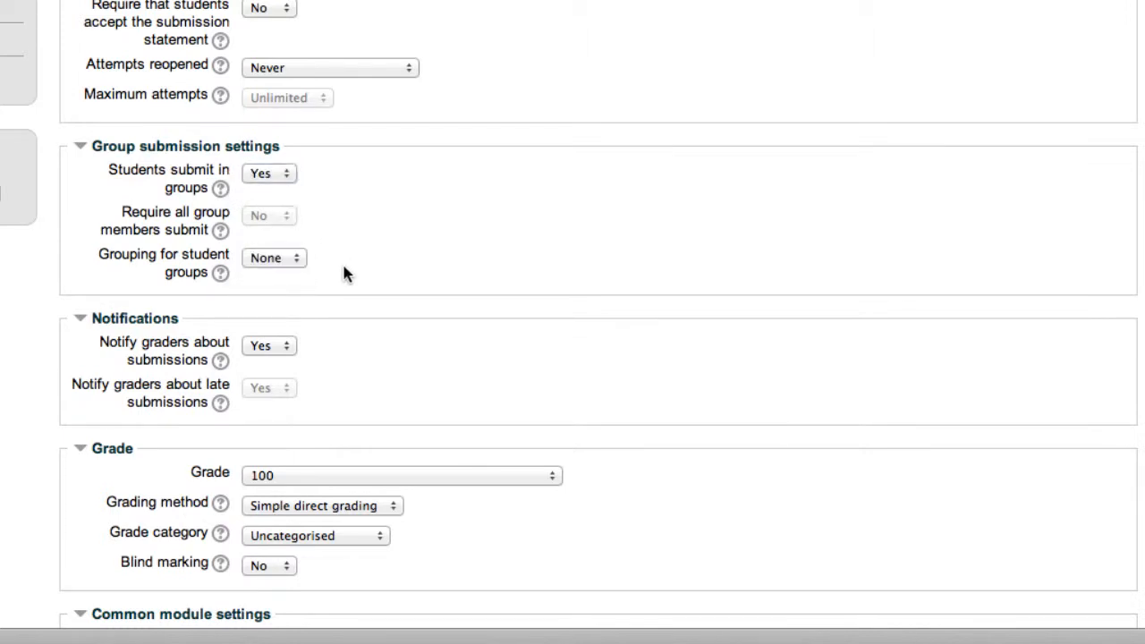
Set the grader notifications for both submissions and late submissions to No.
scroll(343, 274, down, 1)
scroll(343, 274, down, 3)
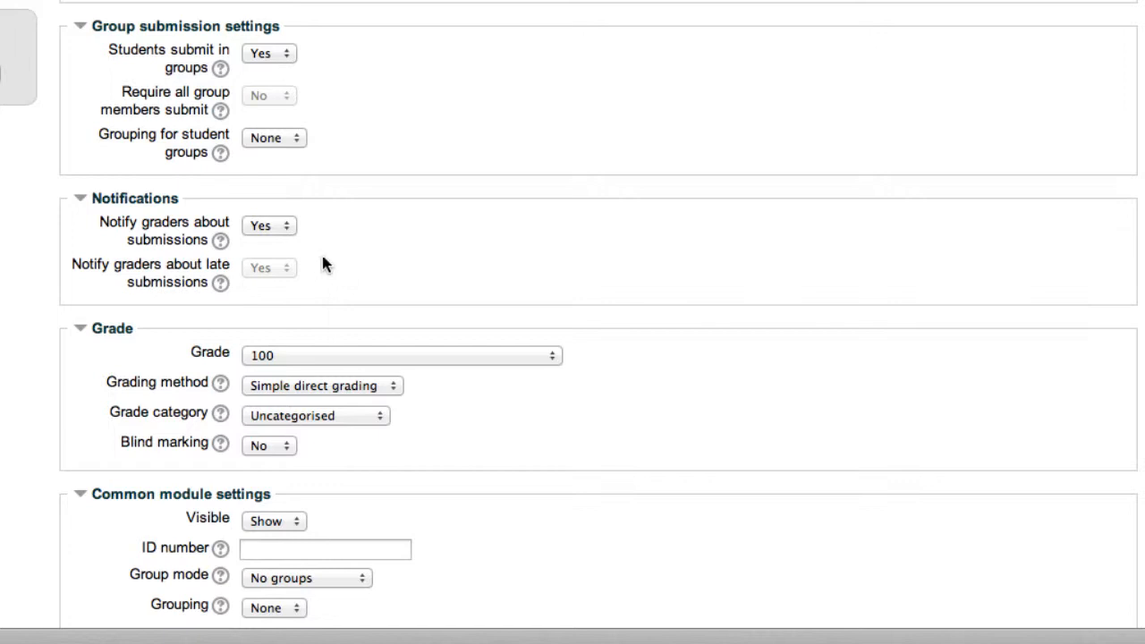
click(280, 229)
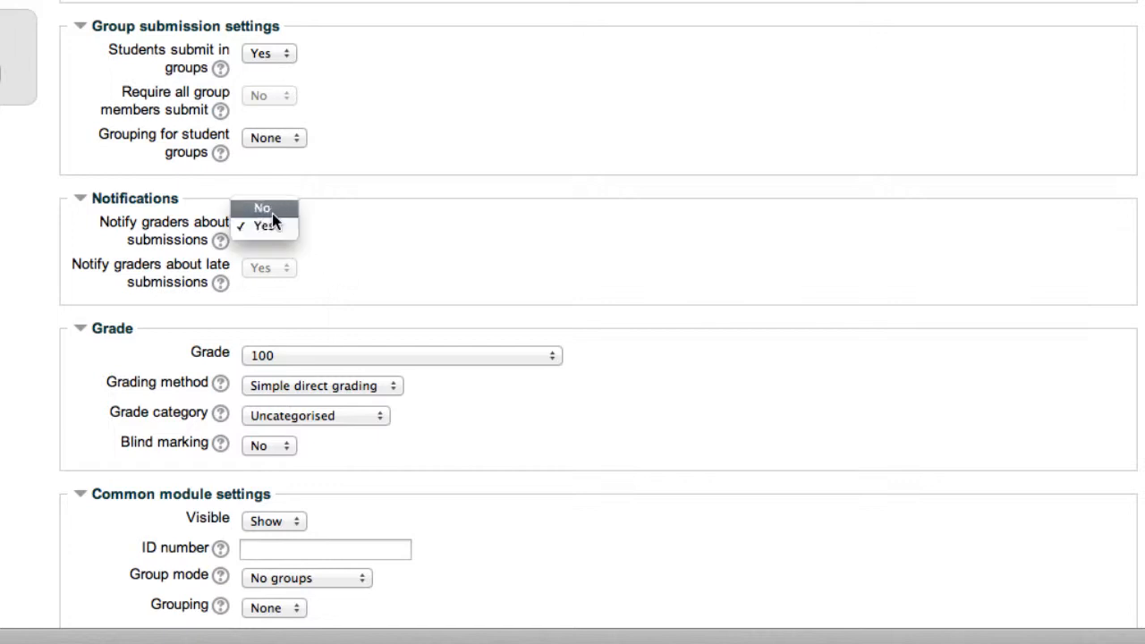
click(272, 208)
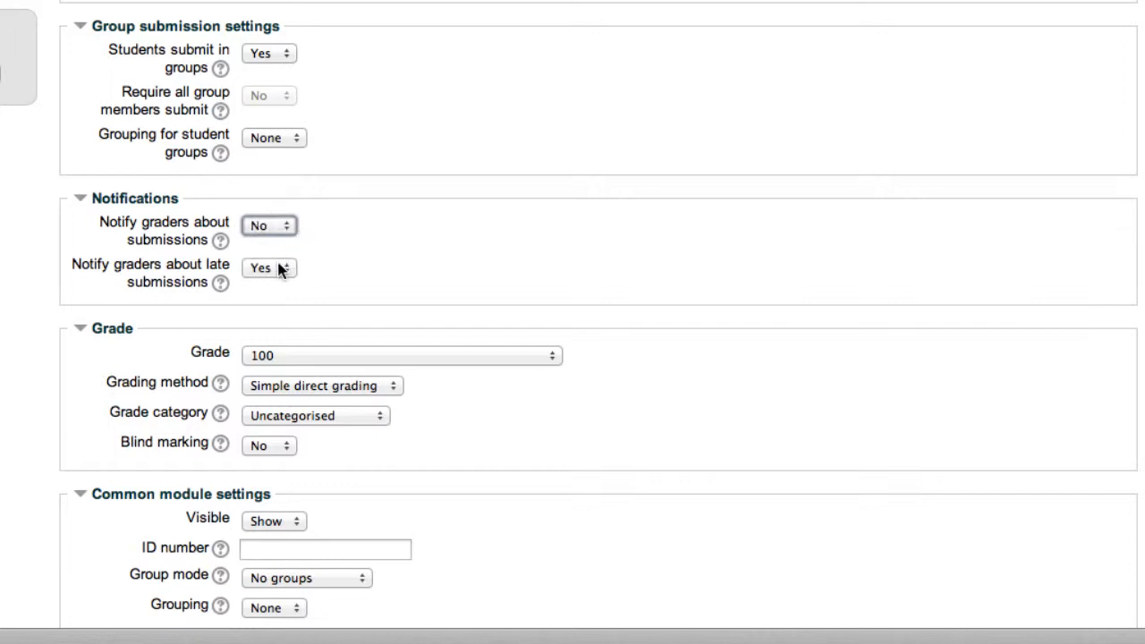
click(276, 267)
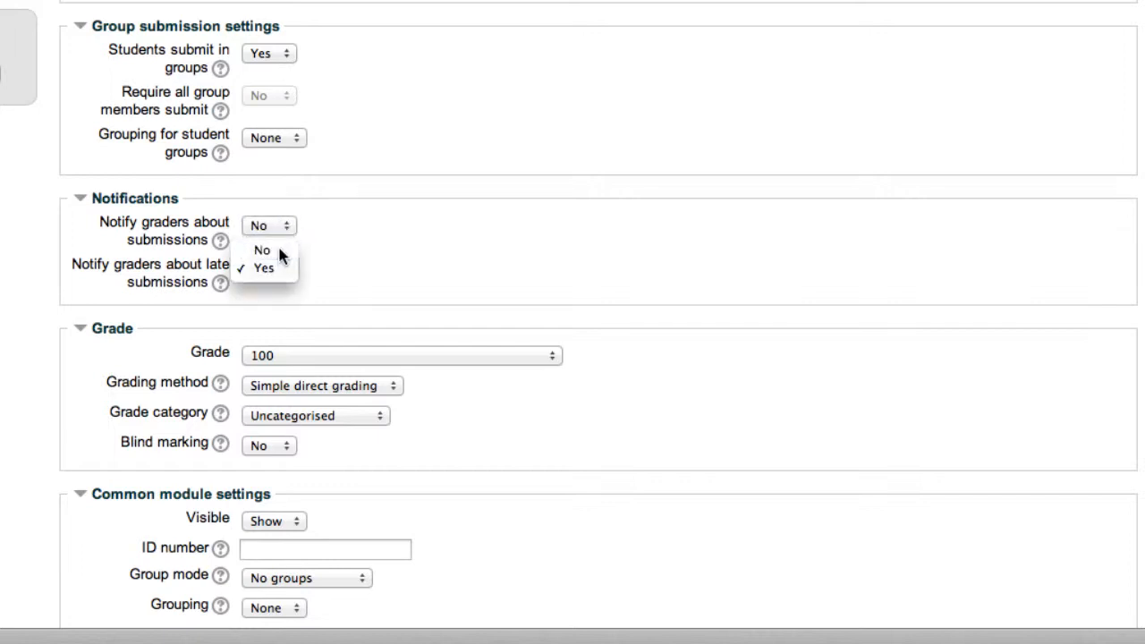
click(277, 244)
click(387, 259)
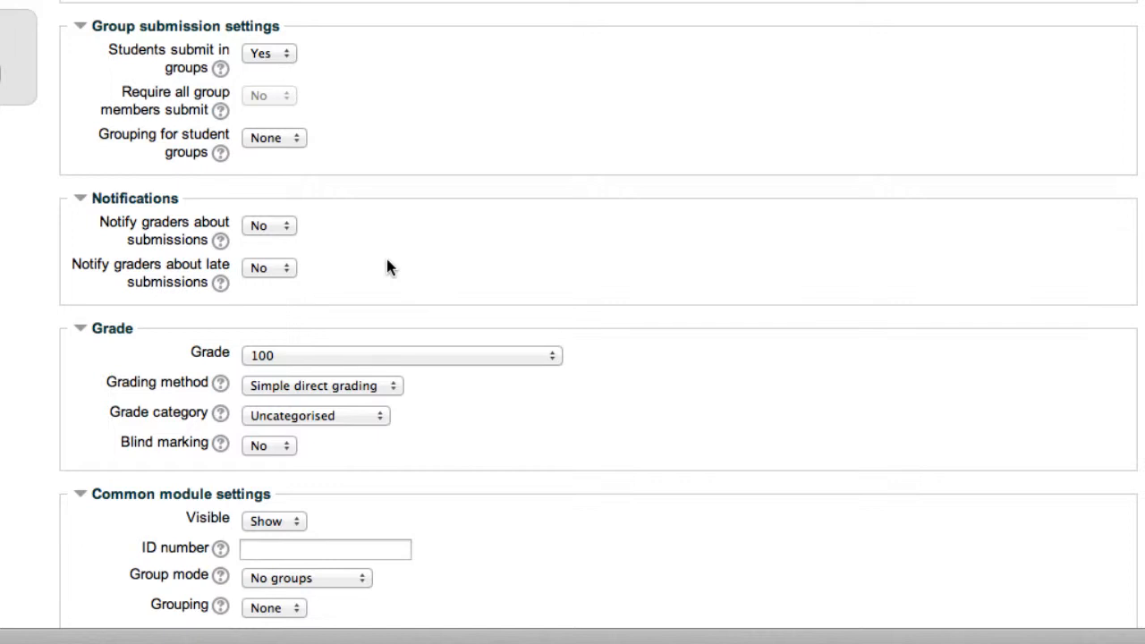
Set the assignment's maximum grade to 1.
scroll(386, 255, down, 5)
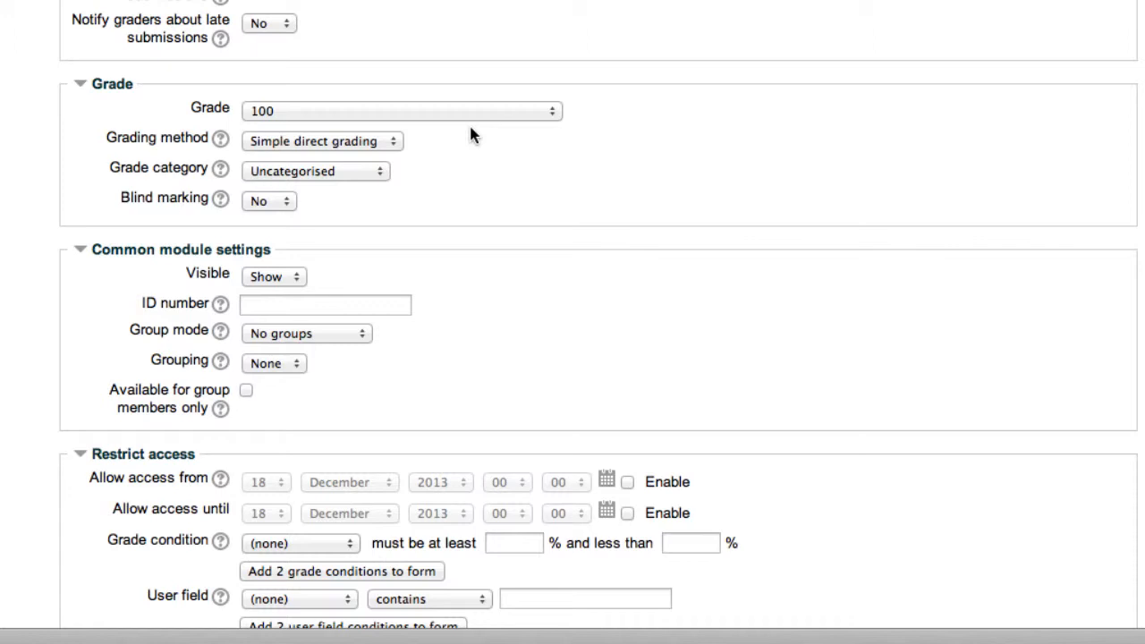
scroll(536, 231, down, 1)
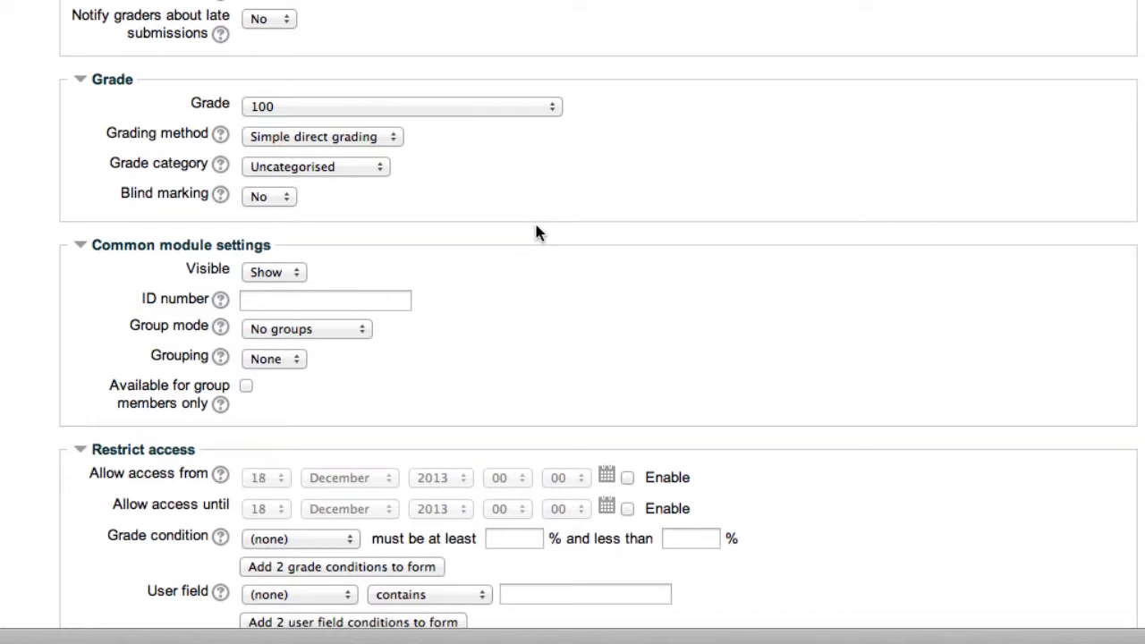
click(393, 100)
scroll(388, 128, down, 10)
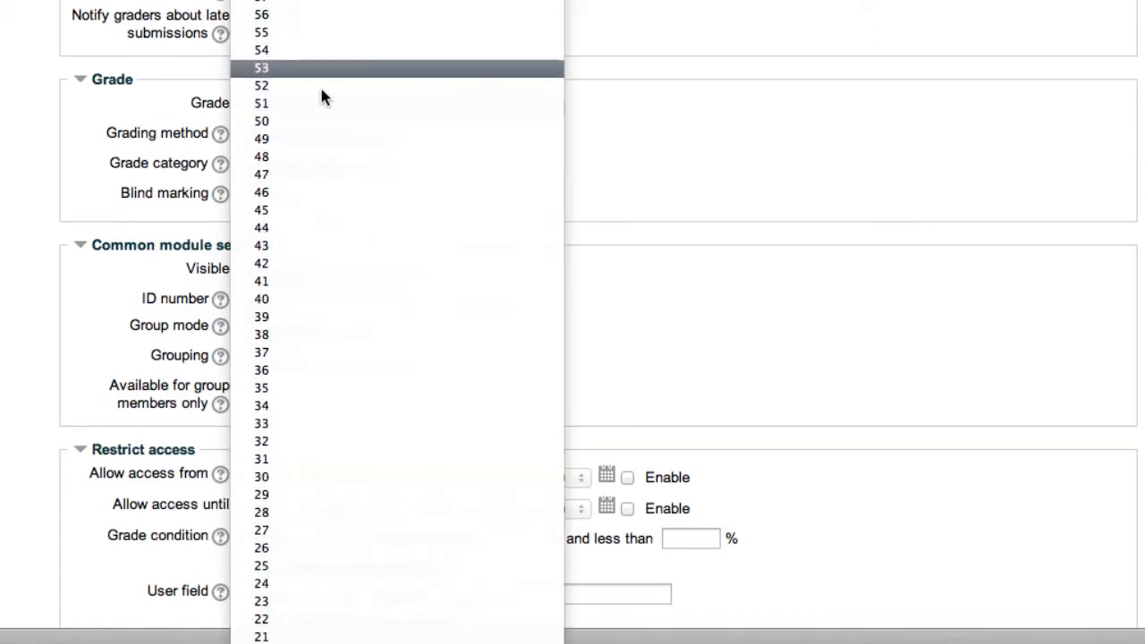
click(321, 643)
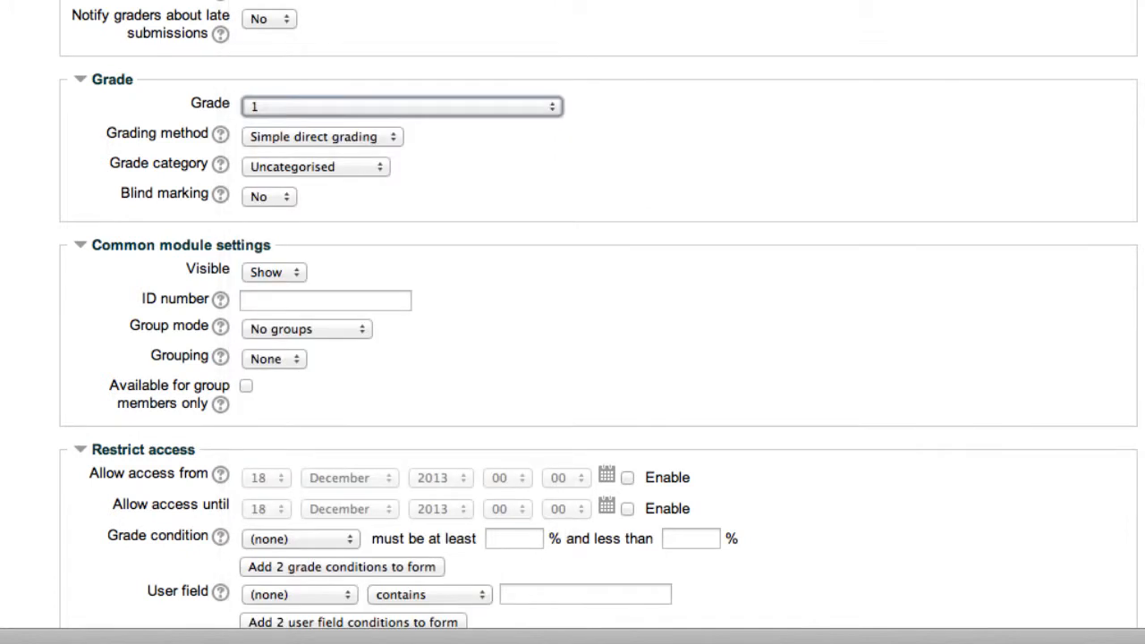
Examine the choices for the grade category and the grading method.
click(349, 170)
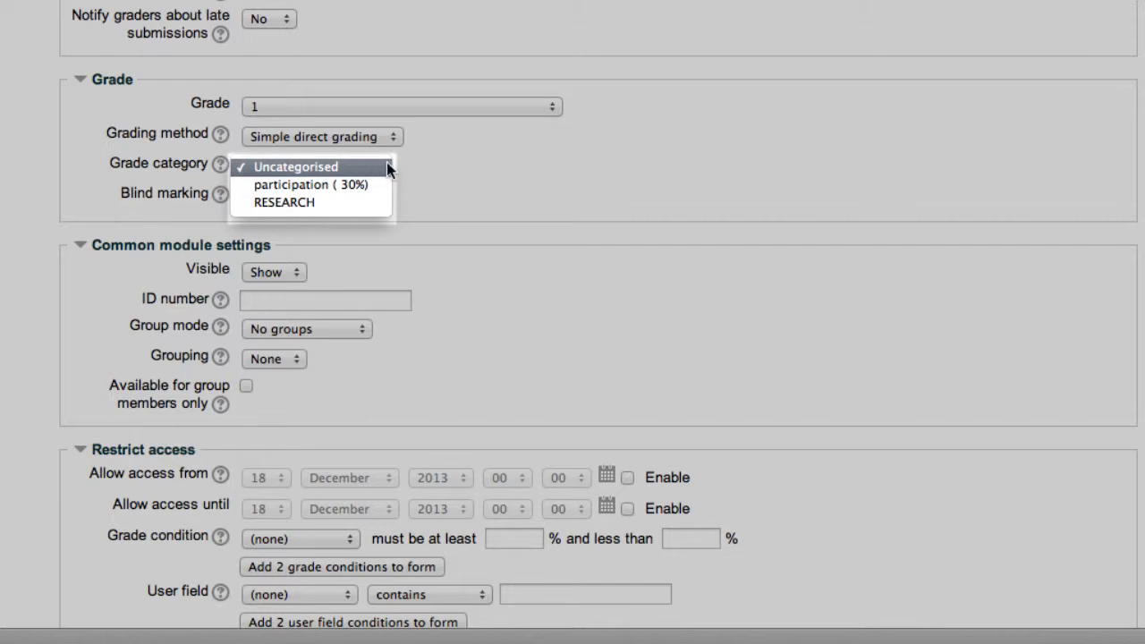
click(428, 151)
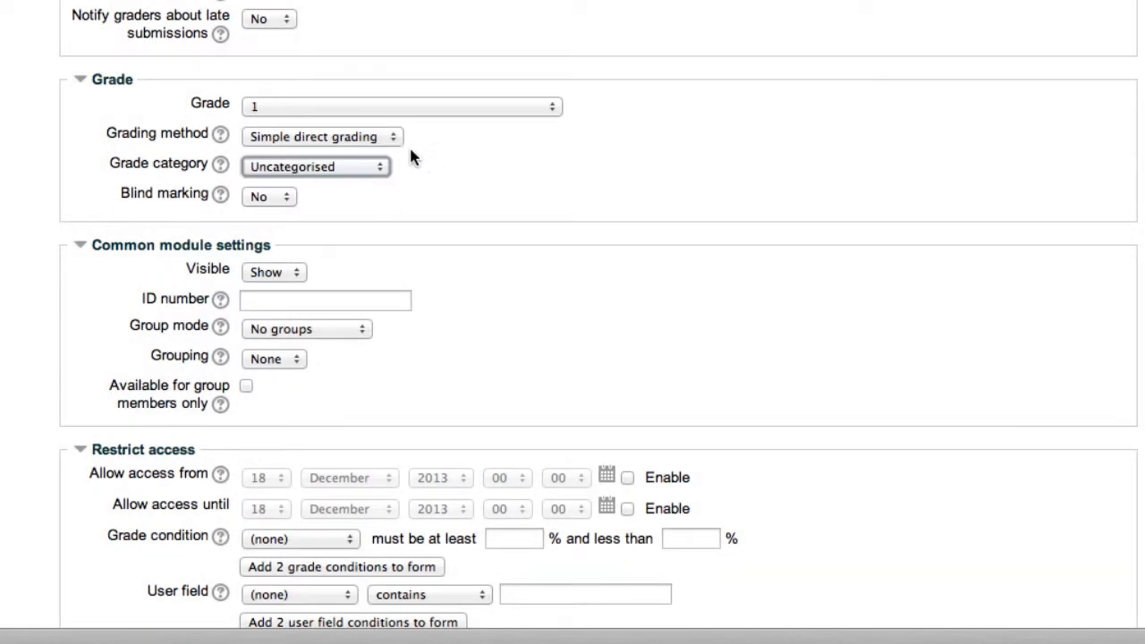
click(380, 139)
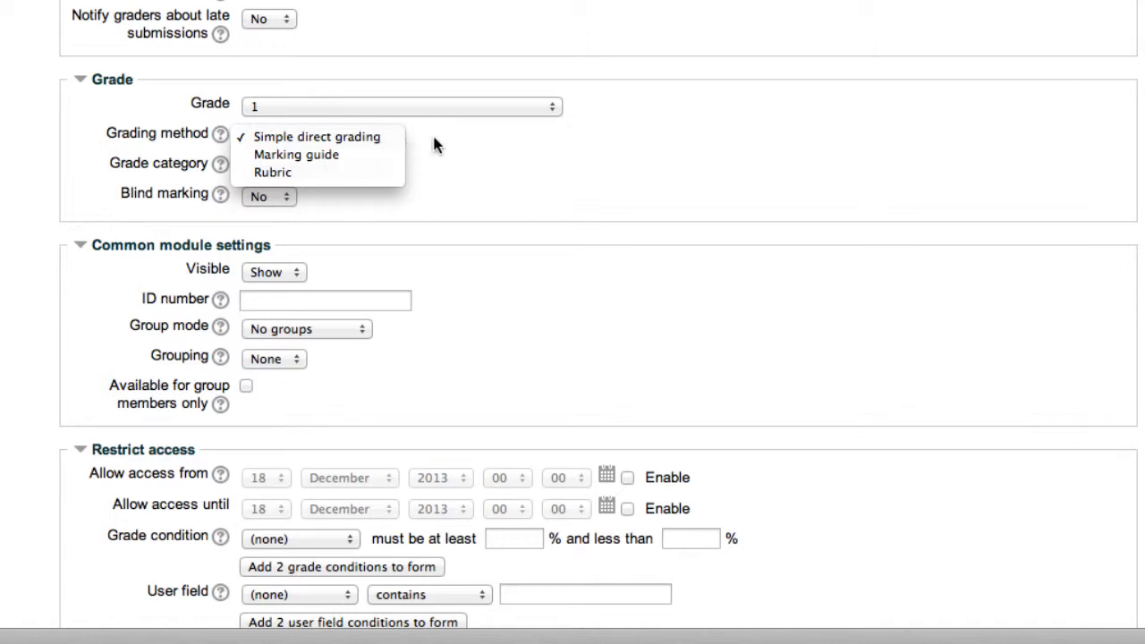
click(434, 143)
Review the common module settings and the access restrictions down to the end of the form.
scroll(435, 169, down, 2)
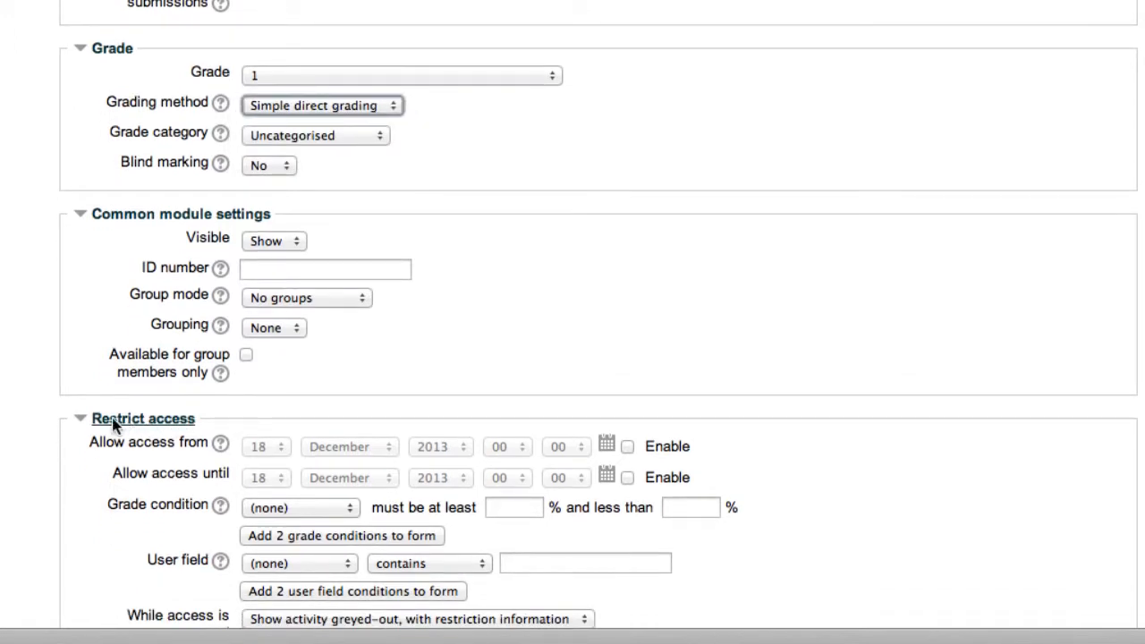
scroll(10, 414, down, 3)
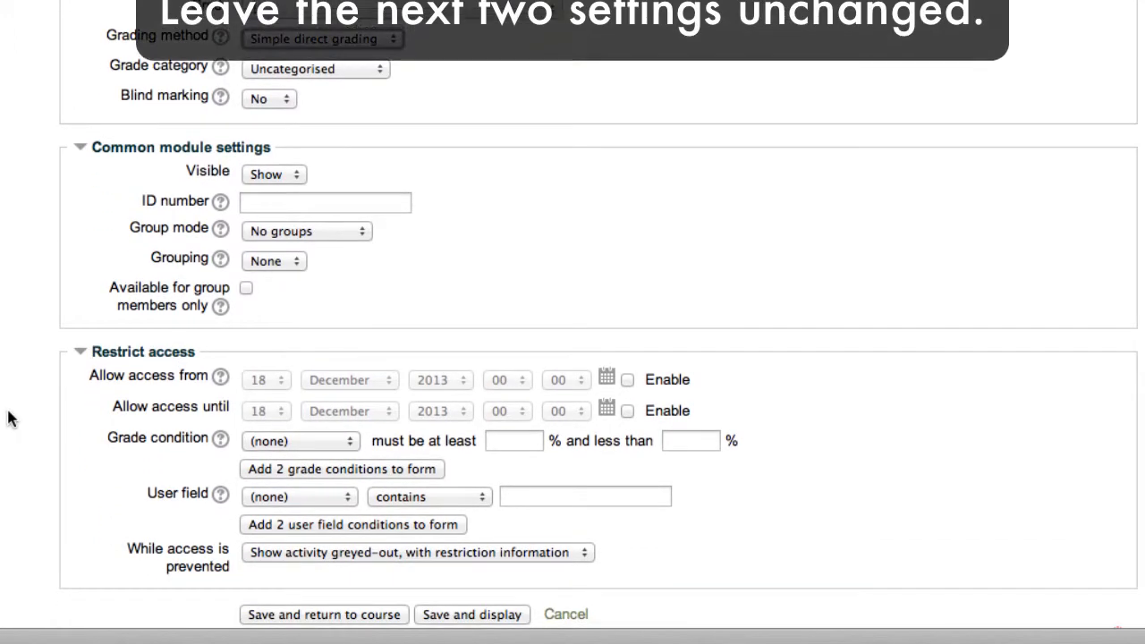
scroll(10, 417, down, 1)
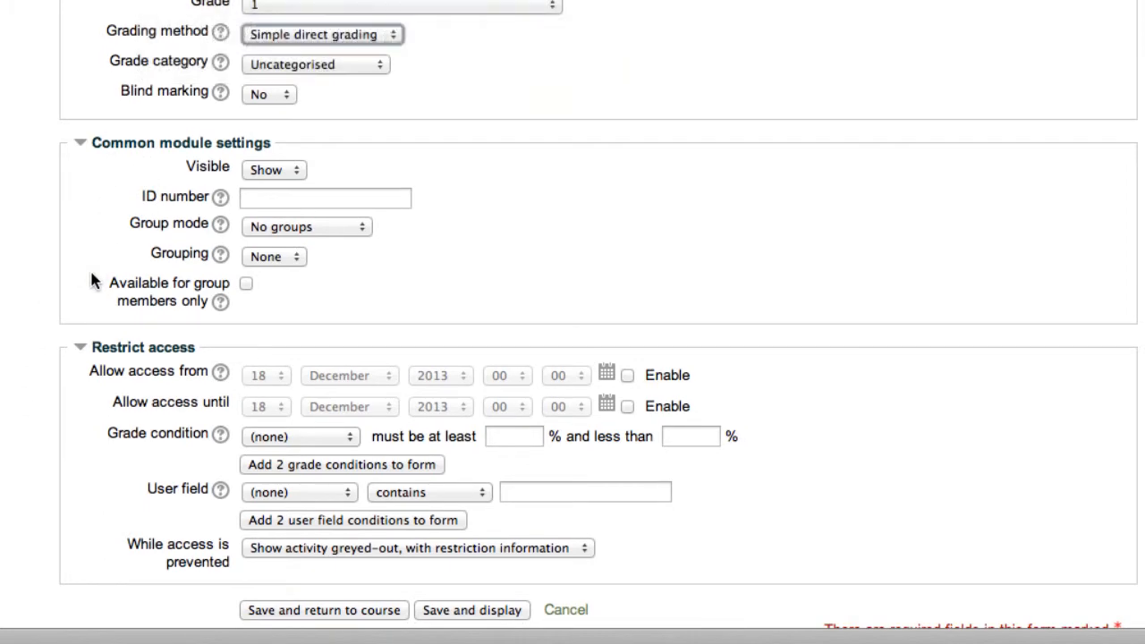
scroll(91, 281, down, 3)
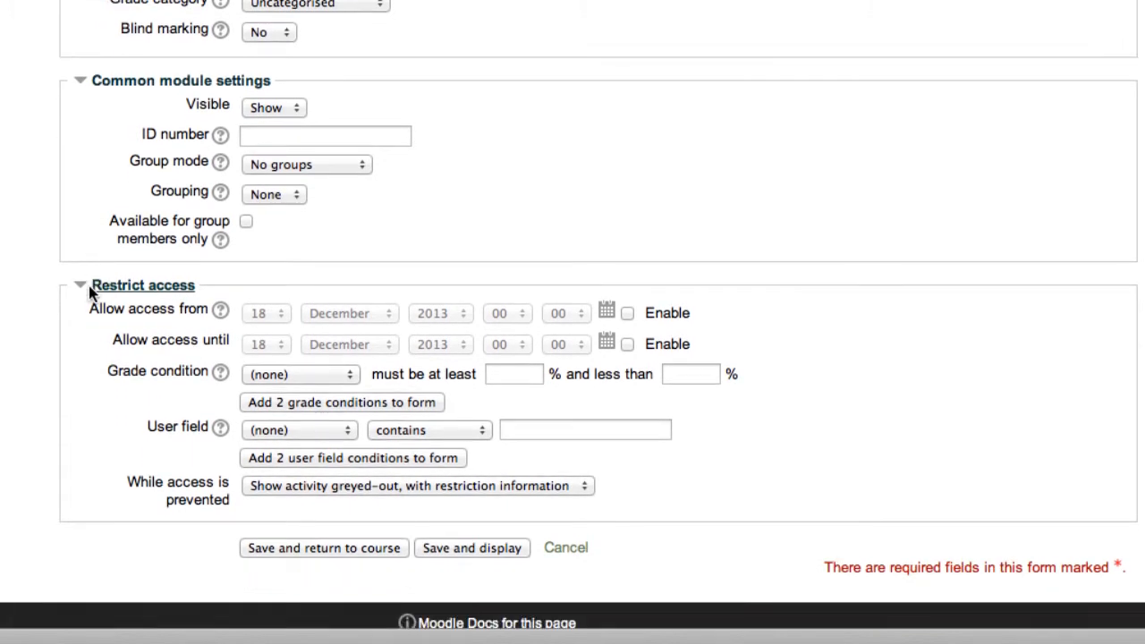